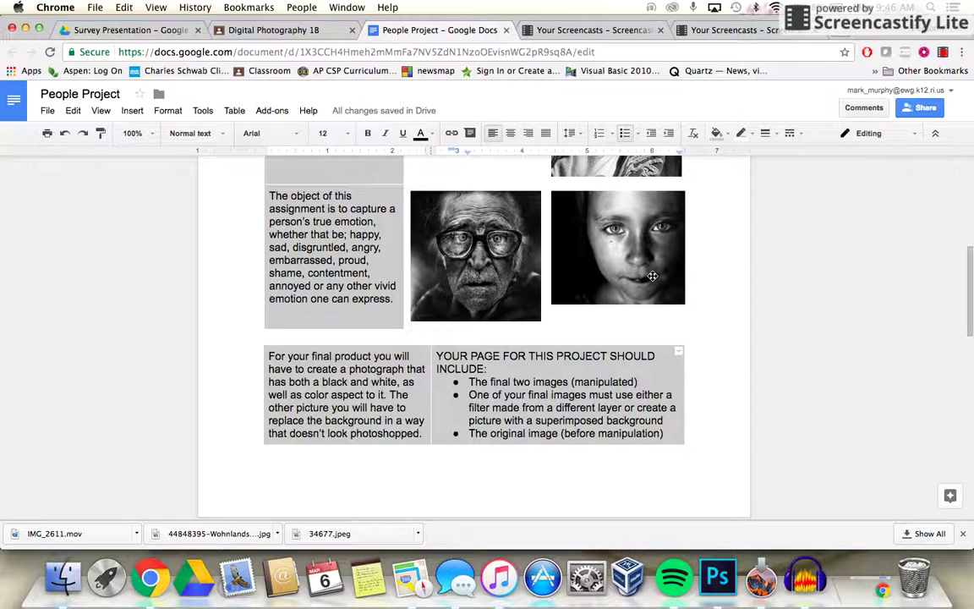
# Step: Switch to Photoshop, check the living-room sofa image, then return to the baby photo 34677.jpeg
pyautogui.scroll(-1, 656, 277)
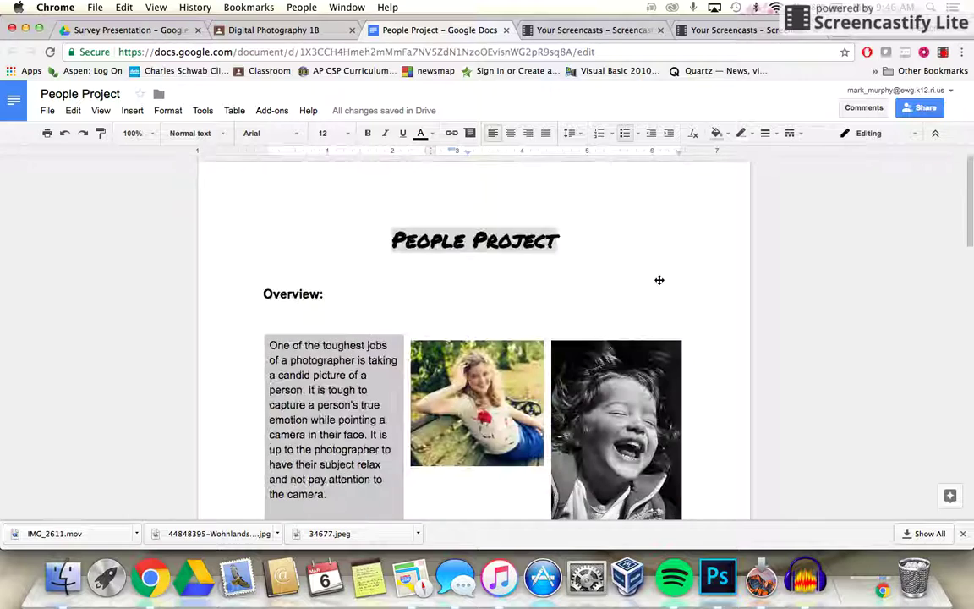
pyautogui.scroll(-2, 659, 279)
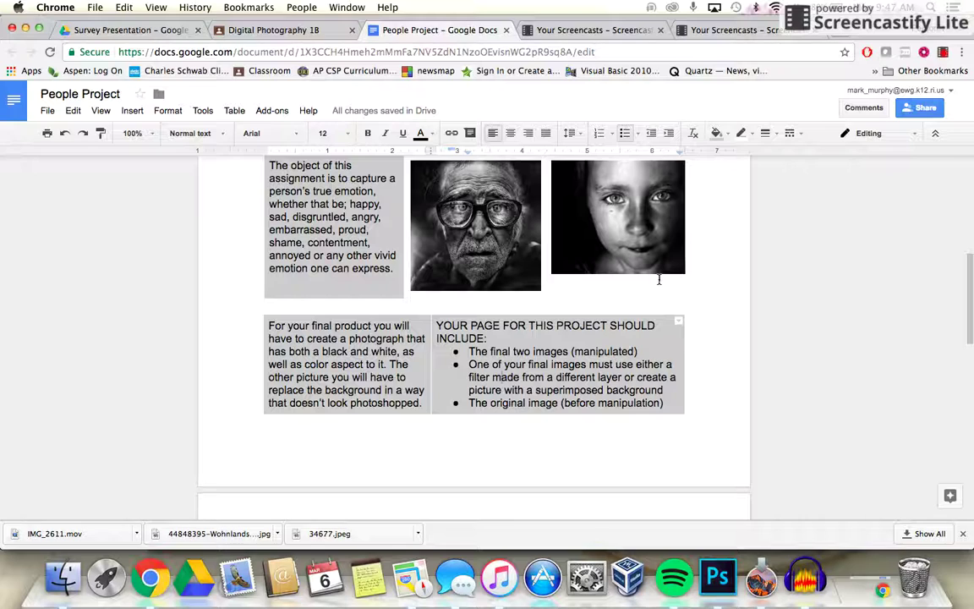
pyautogui.click(717, 578)
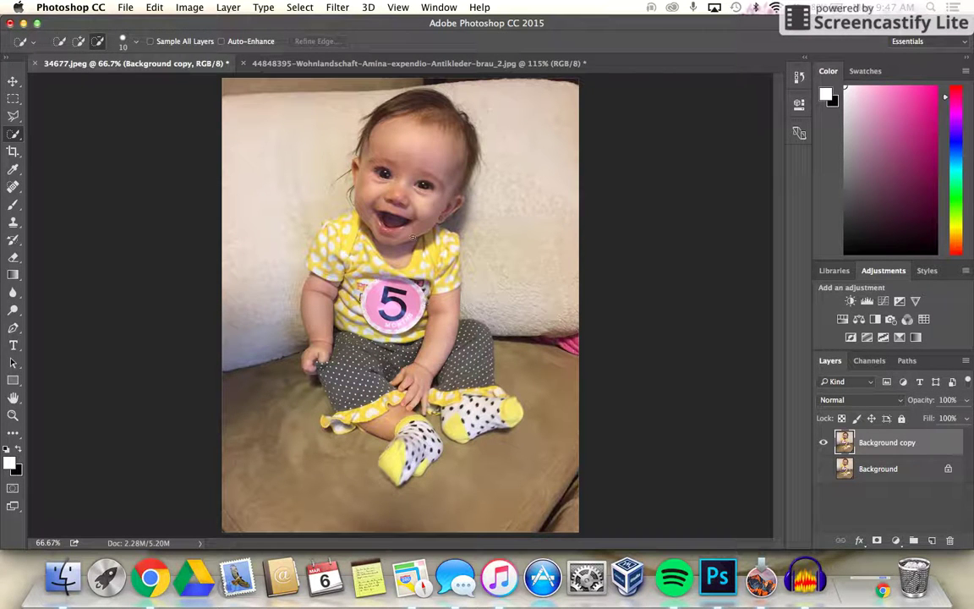
pyautogui.click(325, 62)
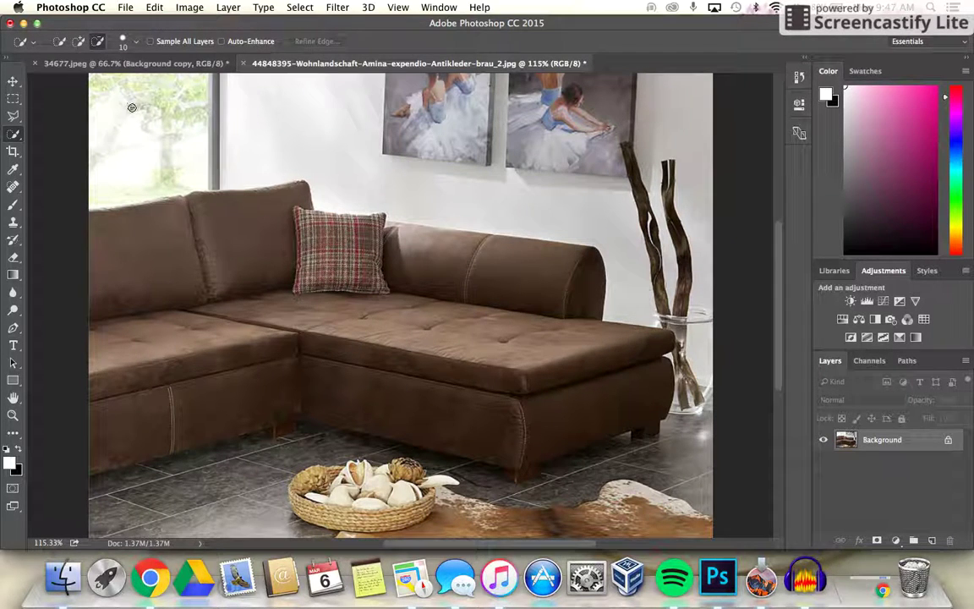
pyautogui.click(125, 63)
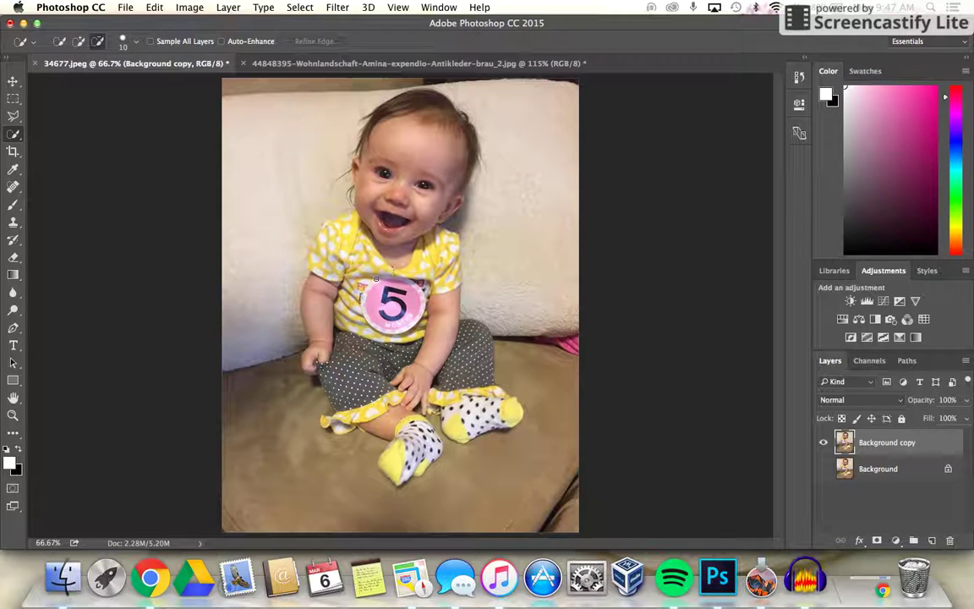
pyautogui.click(13, 133)
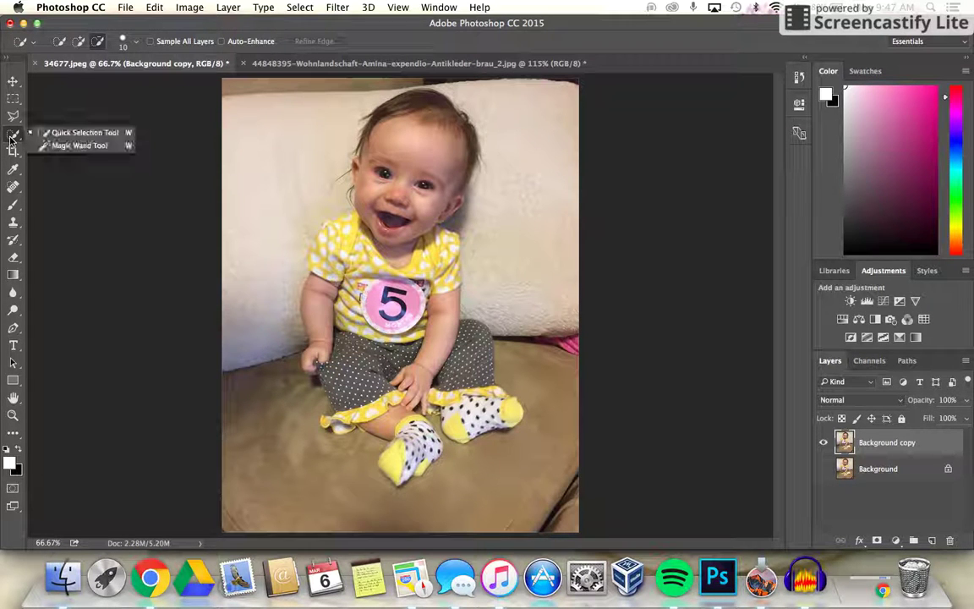
# Step: Use Quick Selection in add mode to select the baby's face, shirt, arms, pants, legs and socks
pyautogui.click(70, 136)
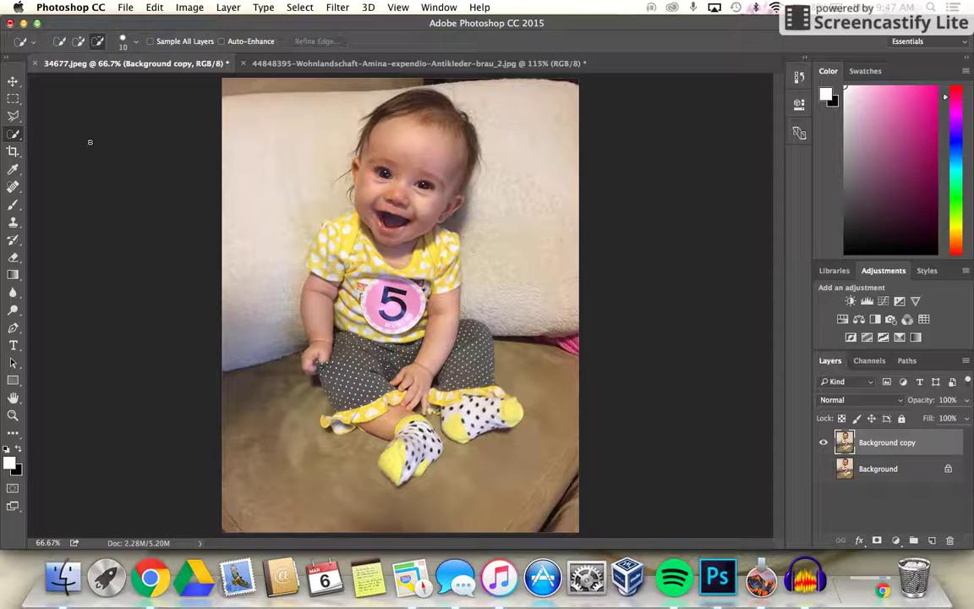
pyautogui.click(77, 41)
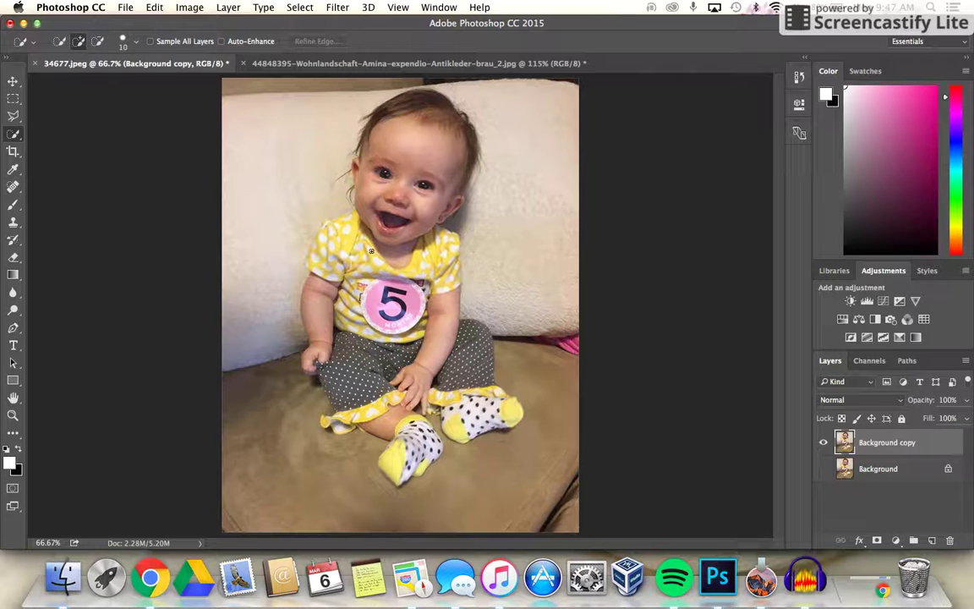
pyautogui.moveTo(349, 191)
pyautogui.mouseDown()
pyautogui.moveTo(372, 220)
pyautogui.moveTo(334, 241)
pyautogui.moveTo(387, 190)
pyautogui.moveTo(414, 110)
pyautogui.moveTo(461, 139)
pyautogui.moveTo(444, 203)
pyautogui.moveTo(416, 239)
pyautogui.mouseUp()
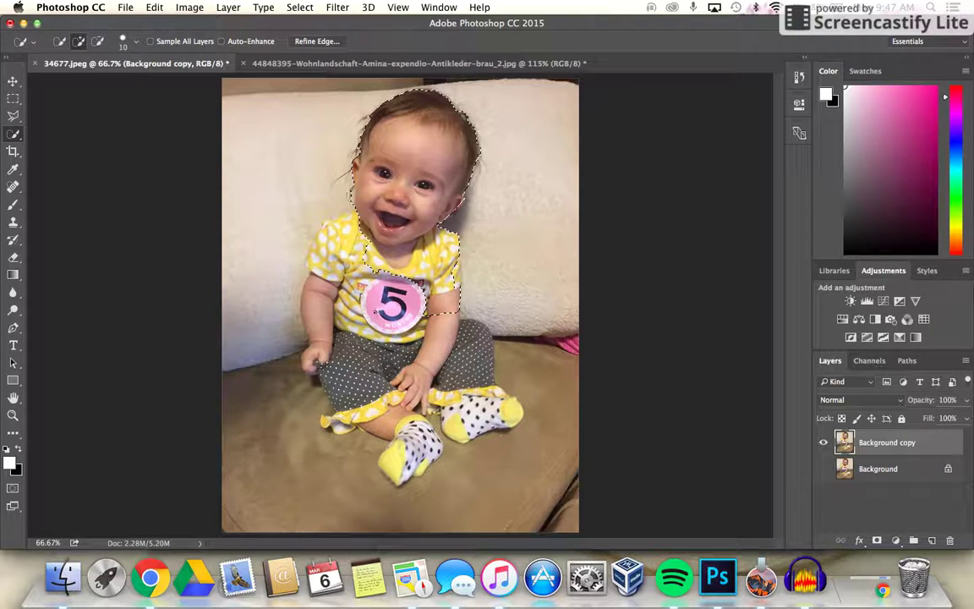
pyautogui.moveTo(331, 252)
pyautogui.mouseDown()
pyautogui.moveTo(364, 282)
pyautogui.moveTo(363, 256)
pyautogui.moveTo(326, 230)
pyautogui.moveTo(320, 269)
pyautogui.moveTo(339, 300)
pyautogui.moveTo(329, 326)
pyautogui.moveTo(364, 351)
pyautogui.moveTo(402, 359)
pyautogui.mouseUp()
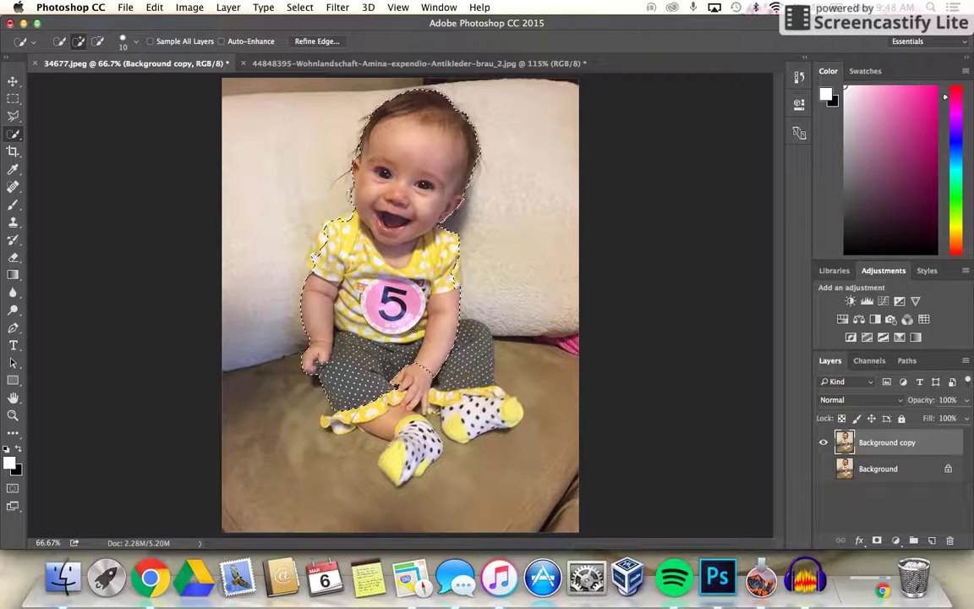
pyautogui.moveTo(472, 351); pyautogui.dragTo(472, 295)
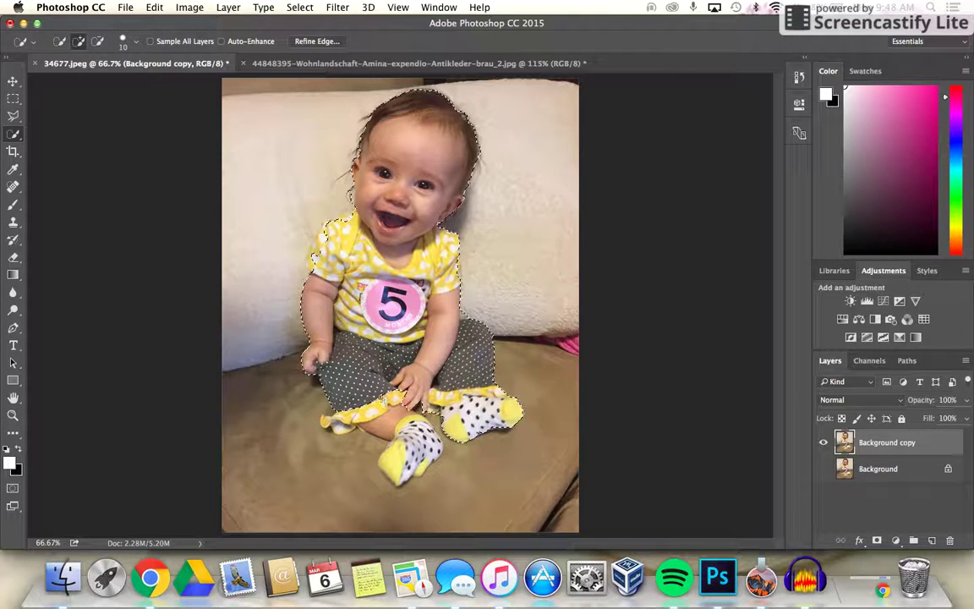
pyautogui.moveTo(396, 419)
pyautogui.mouseDown()
pyautogui.moveTo(416, 443)
pyautogui.moveTo(401, 459)
pyautogui.moveTo(419, 446)
pyautogui.moveTo(394, 461)
pyautogui.mouseUp()
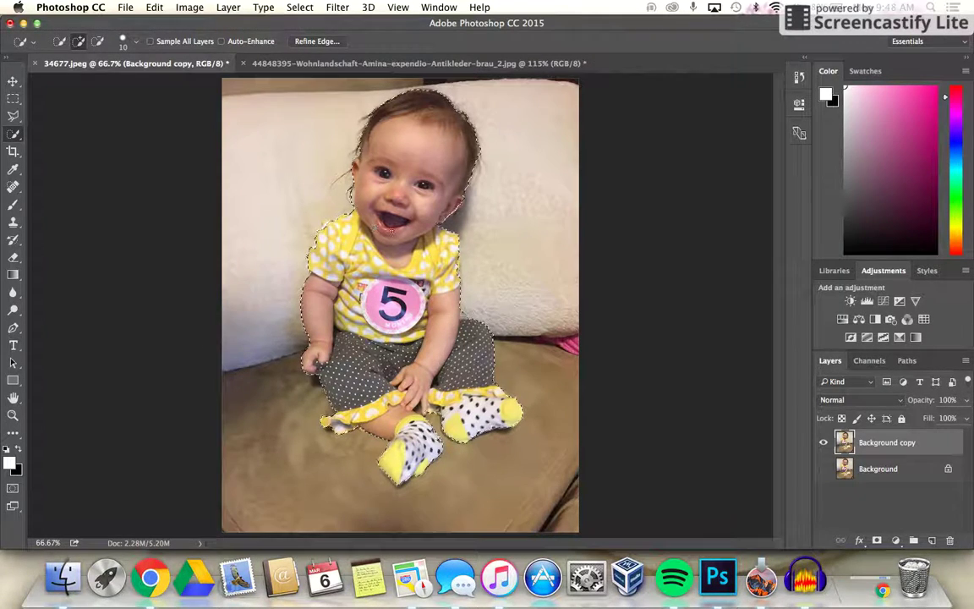
pyautogui.click(13, 415)
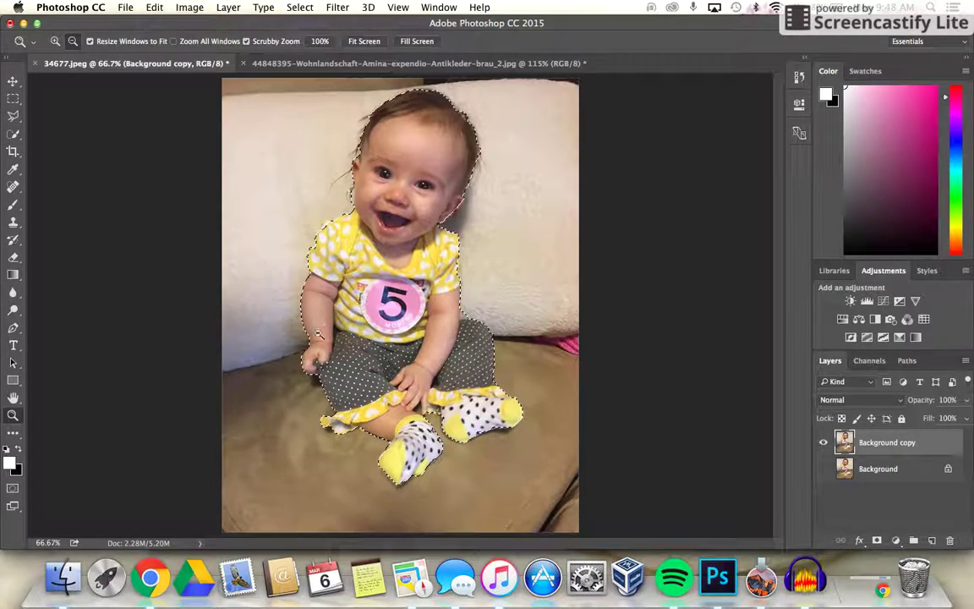
# Step: Zoom in to 200% and add the loose hair strands at the left of the head
pyautogui.click(319, 335)
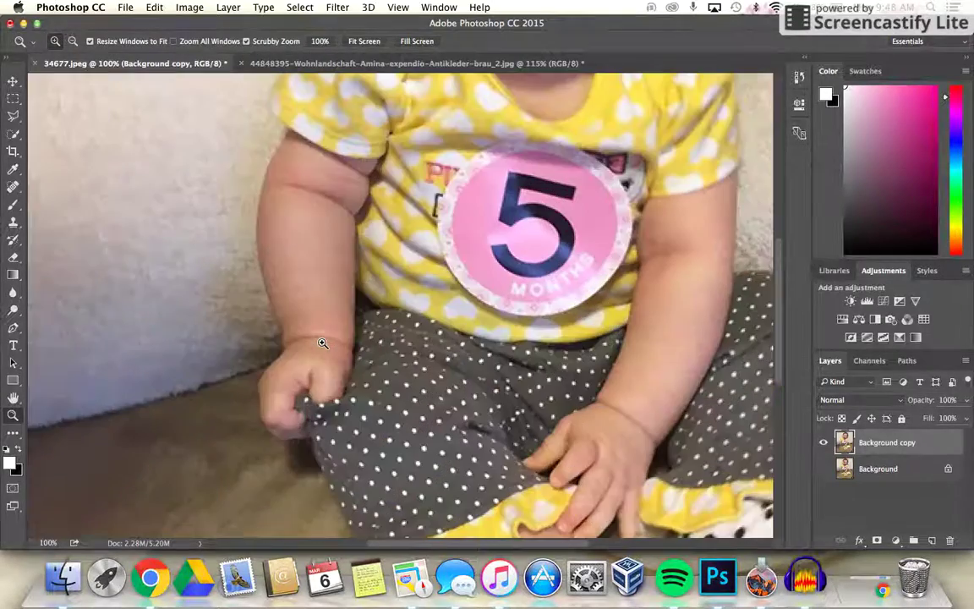
pyautogui.click(334, 319)
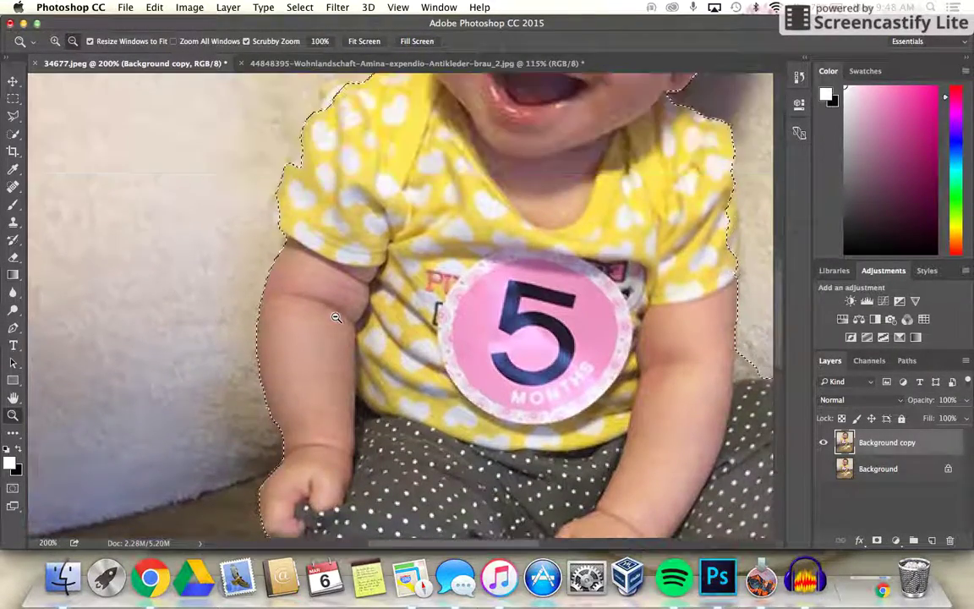
pyautogui.scroll(3, 336, 317)
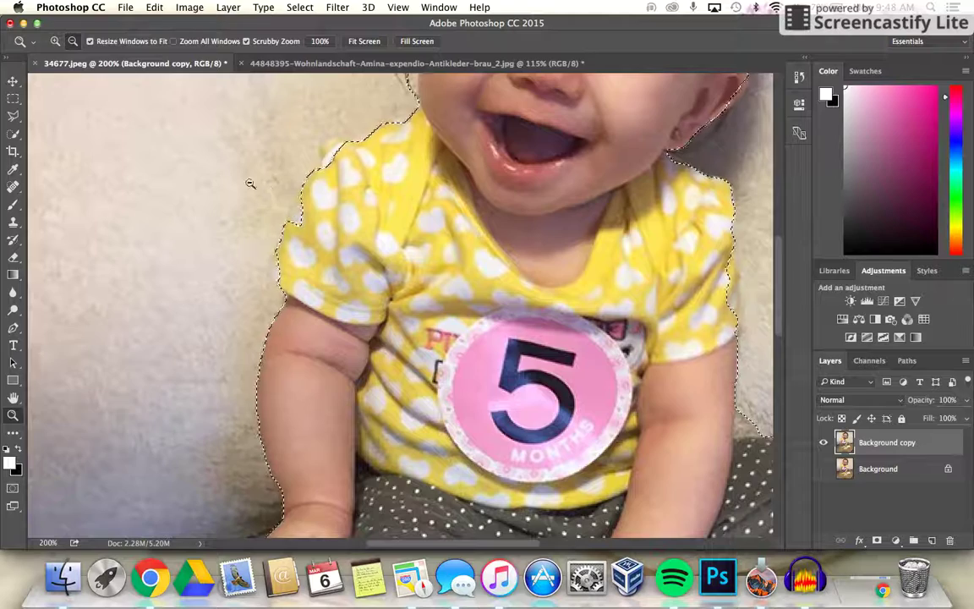
pyautogui.press('w')
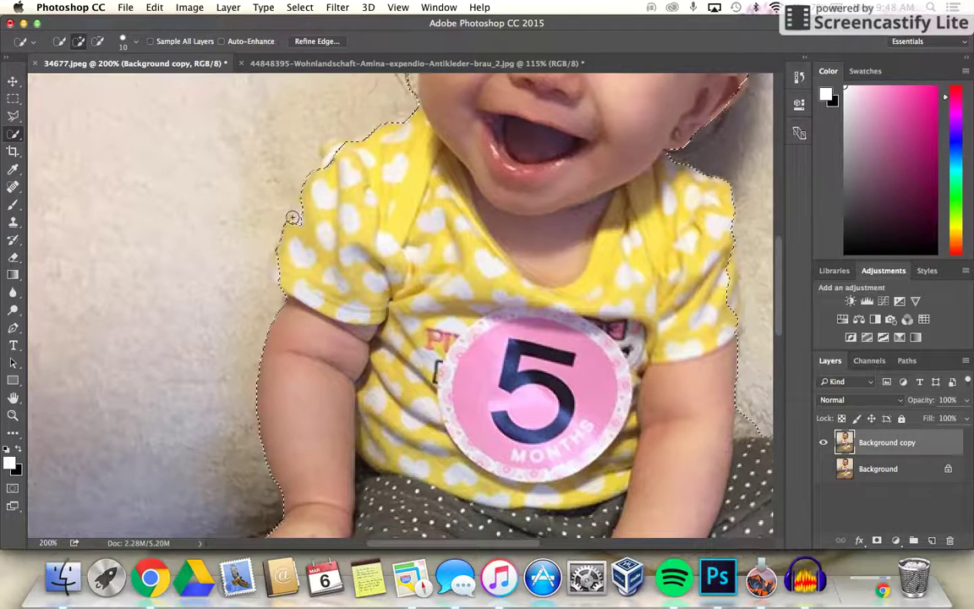
pyautogui.scroll(1, 328, 207)
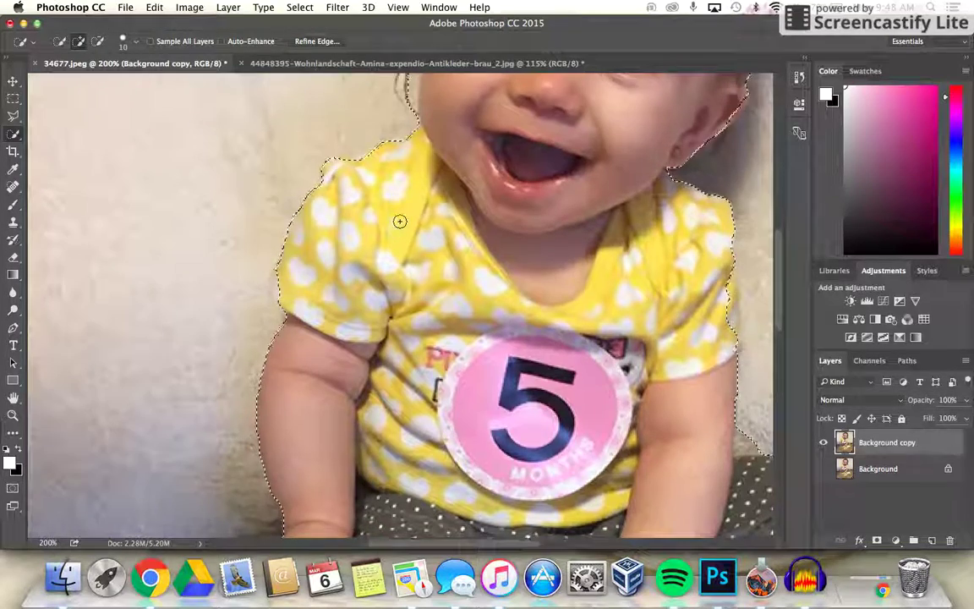
pyautogui.scroll(8, 409, 224)
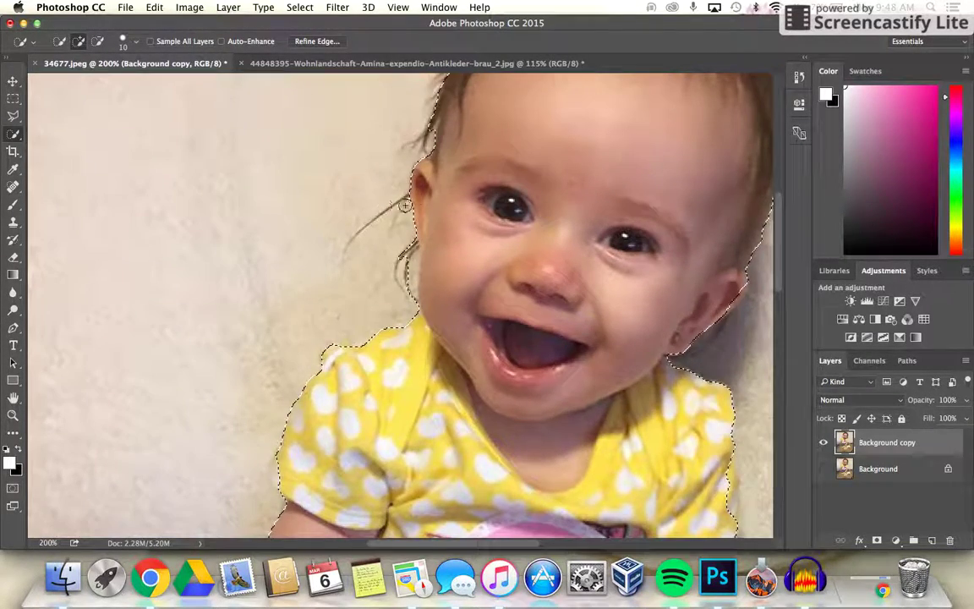
pyautogui.scroll(3, 414, 201)
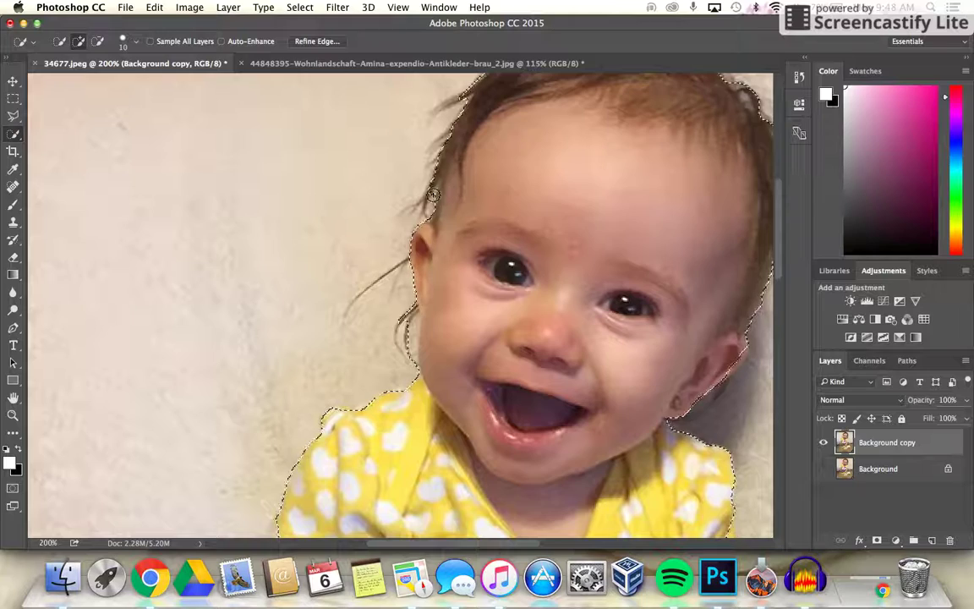
pyautogui.scroll(1, 463, 173)
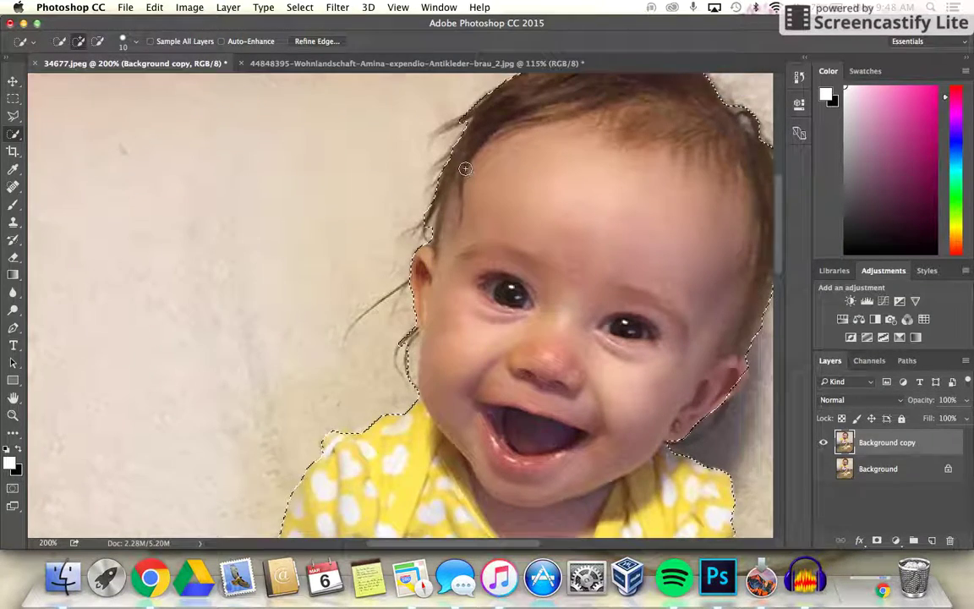
pyautogui.scroll(3, 464, 169)
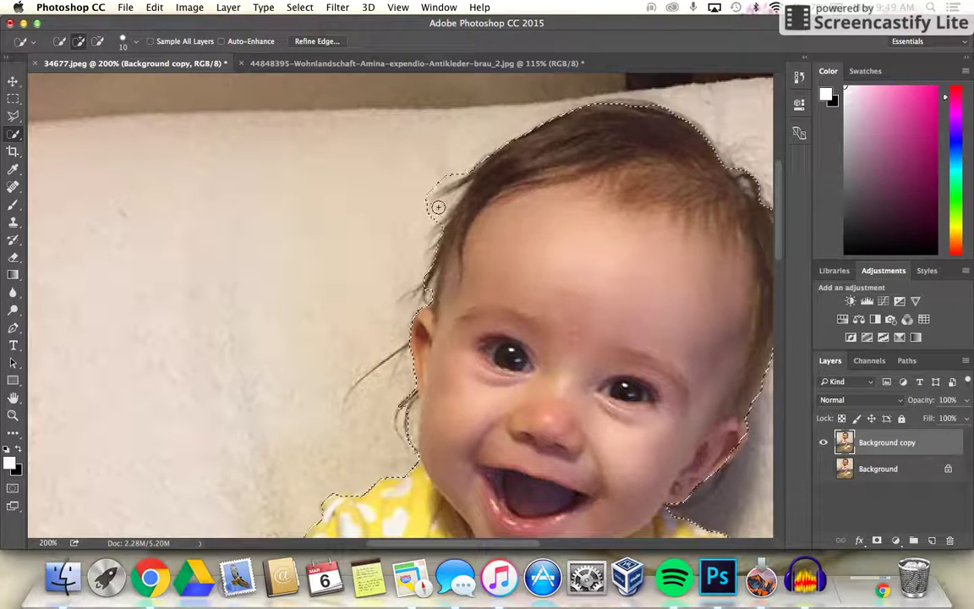
pyautogui.click(430, 213)
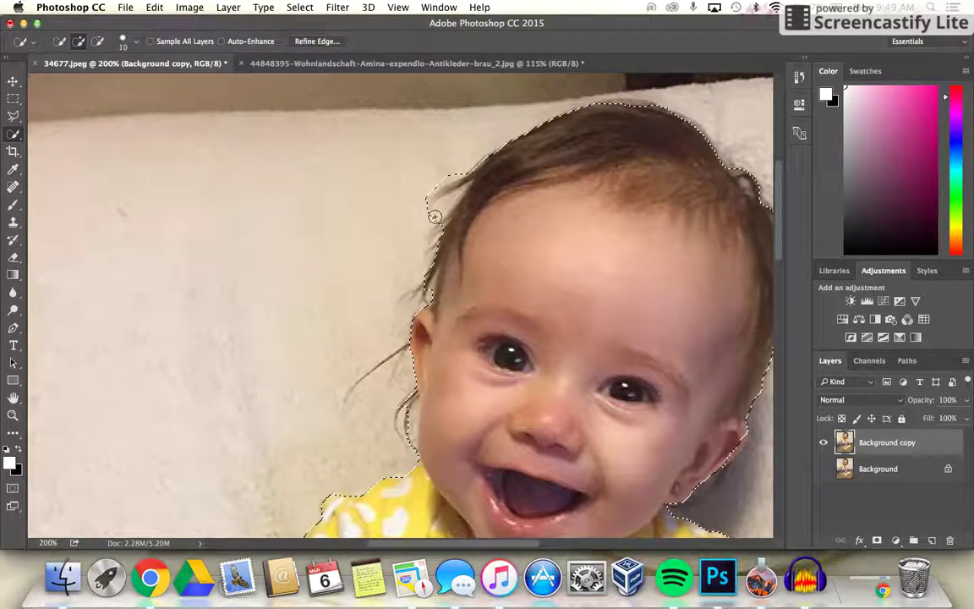
pyautogui.click(419, 224)
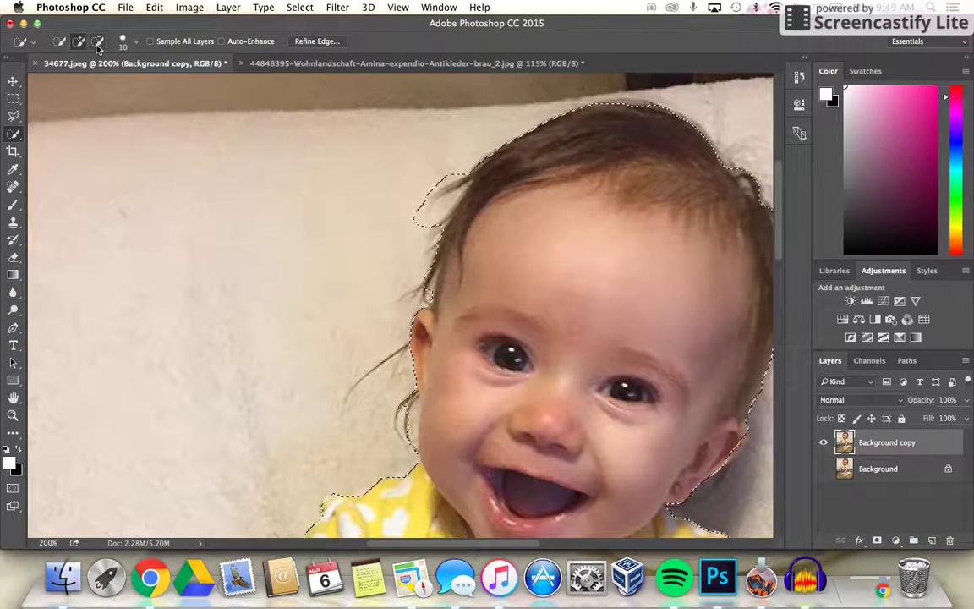
# Step: Subtract the background patch beside the hairline with a 7 px Quick Selection brush
pyautogui.click(96, 43)
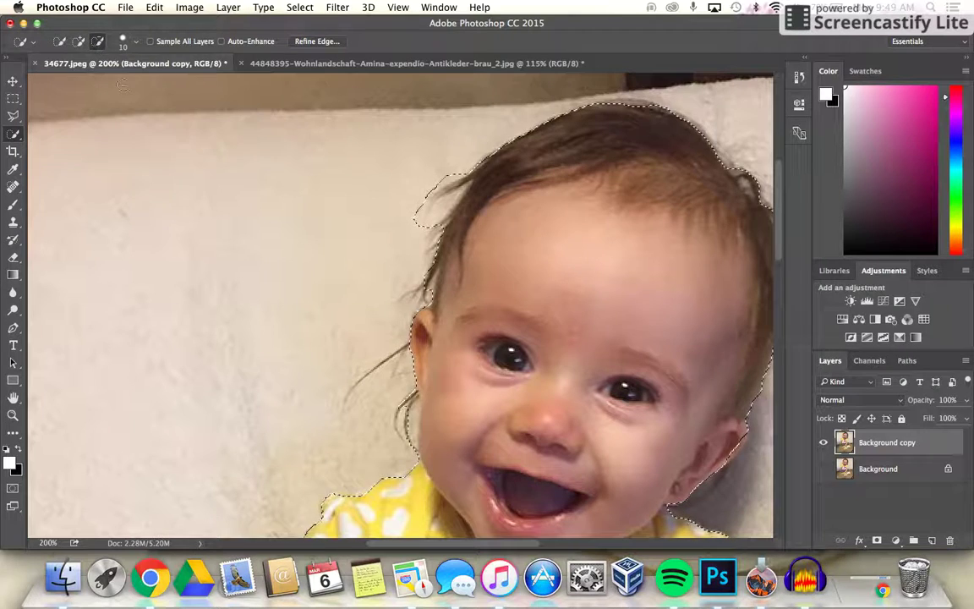
pyautogui.click(136, 44)
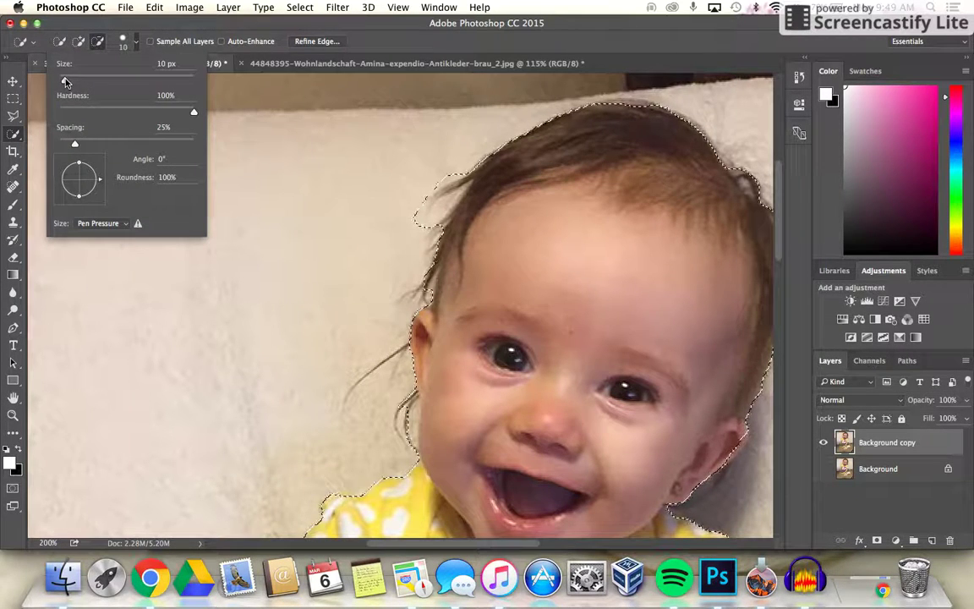
pyautogui.moveTo(65, 82); pyautogui.dragTo(63, 82)
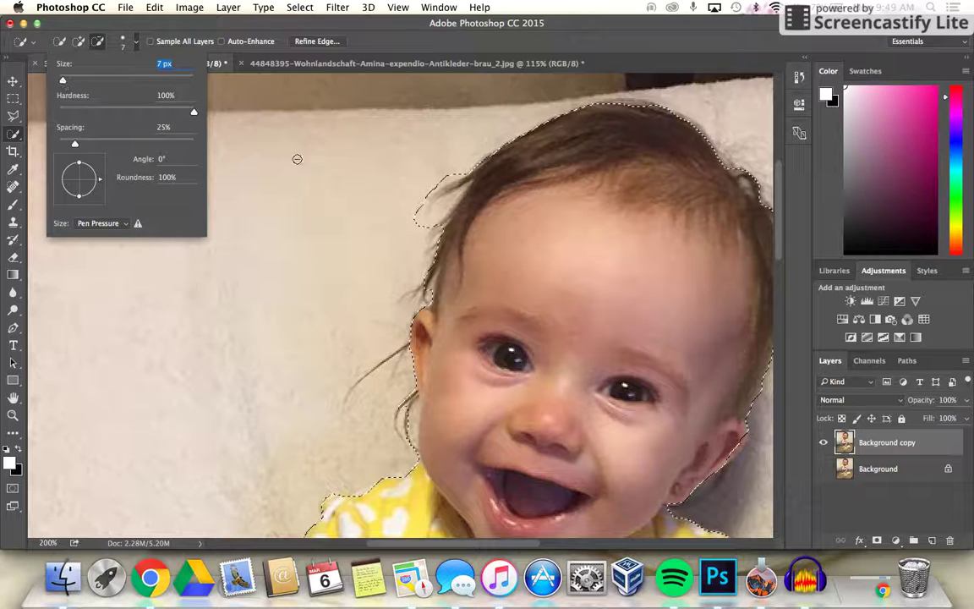
pyautogui.click(98, 45)
pyautogui.click(98, 44)
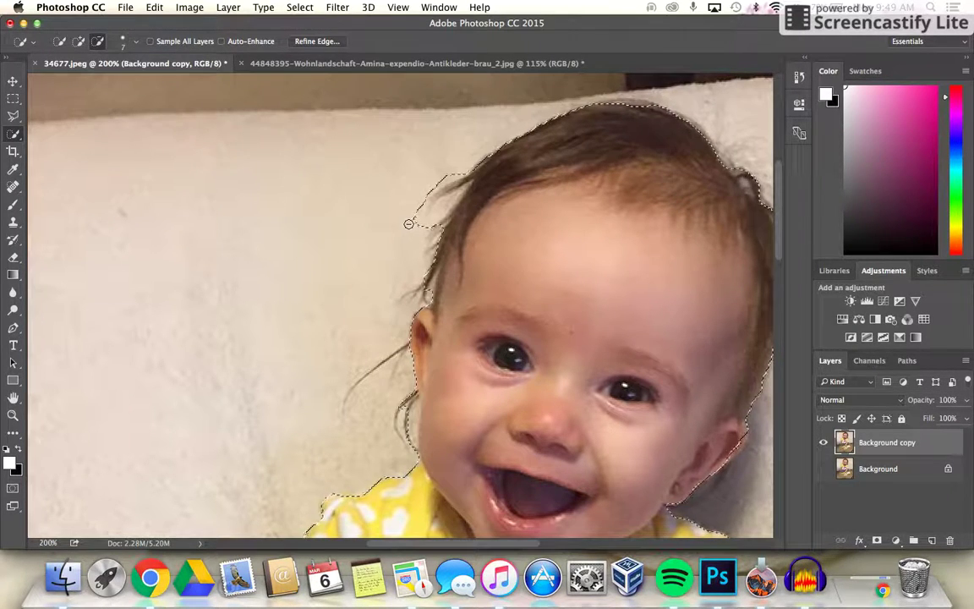
pyautogui.moveTo(429, 221)
pyautogui.mouseDown()
pyautogui.moveTo(424, 227)
pyautogui.moveTo(437, 215)
pyautogui.mouseUp()
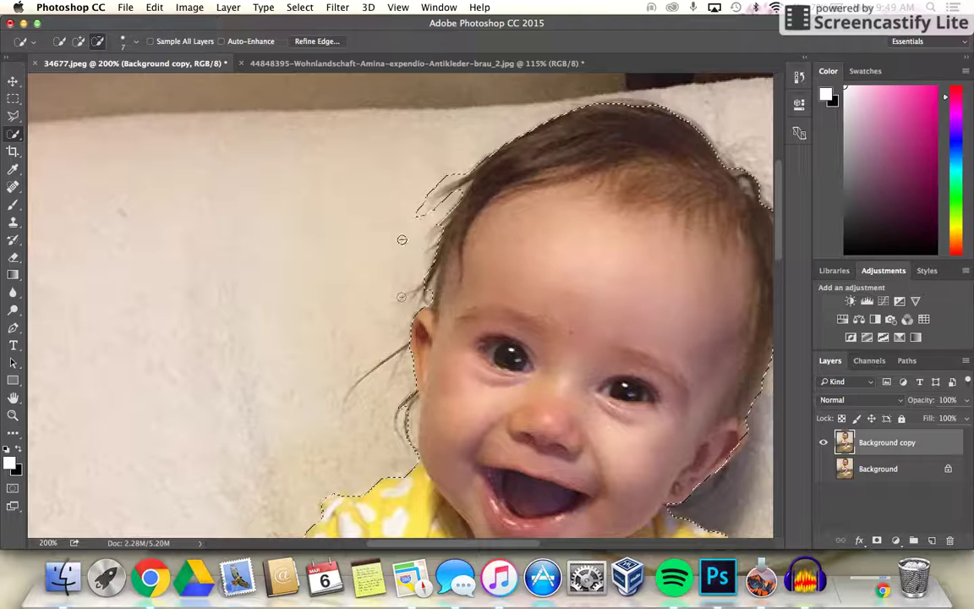
# Step: Check the selection edge down the arms, pants, hem and socks, then zoom out to the whole photo
pyautogui.click(78, 41)
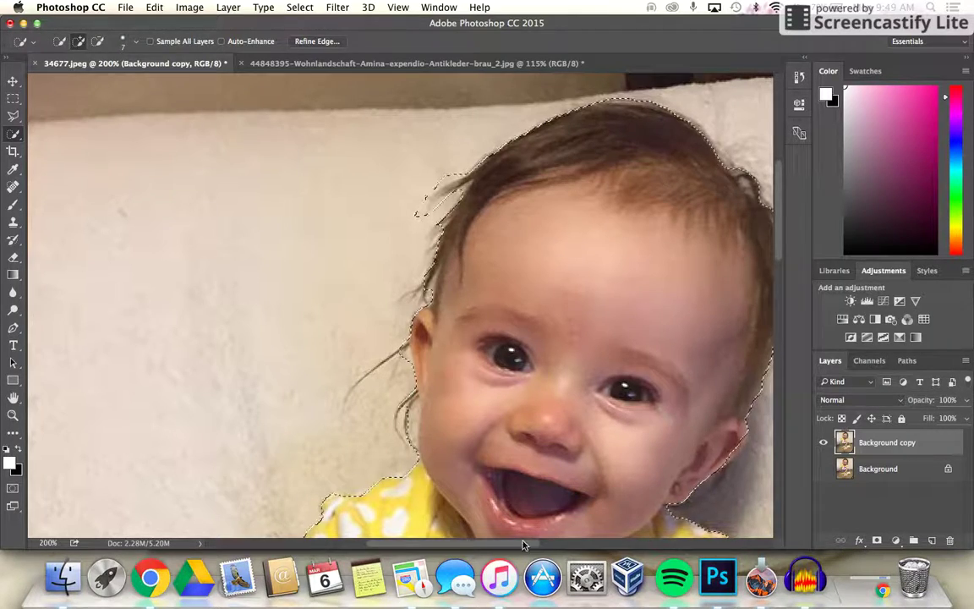
pyautogui.hscroll(5, 523, 546)
pyautogui.scroll(-4, 616, 383)
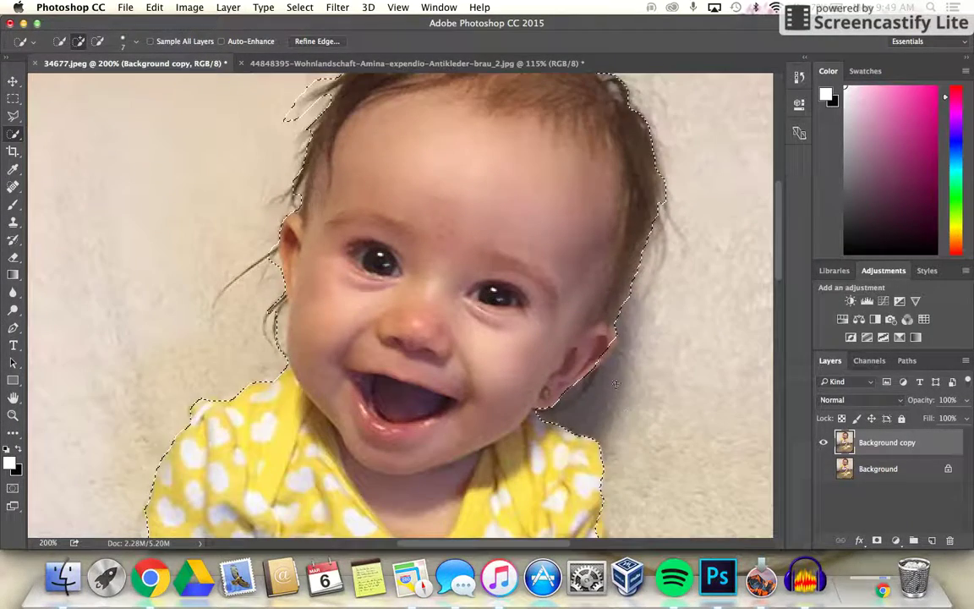
pyautogui.scroll(-4, 604, 383)
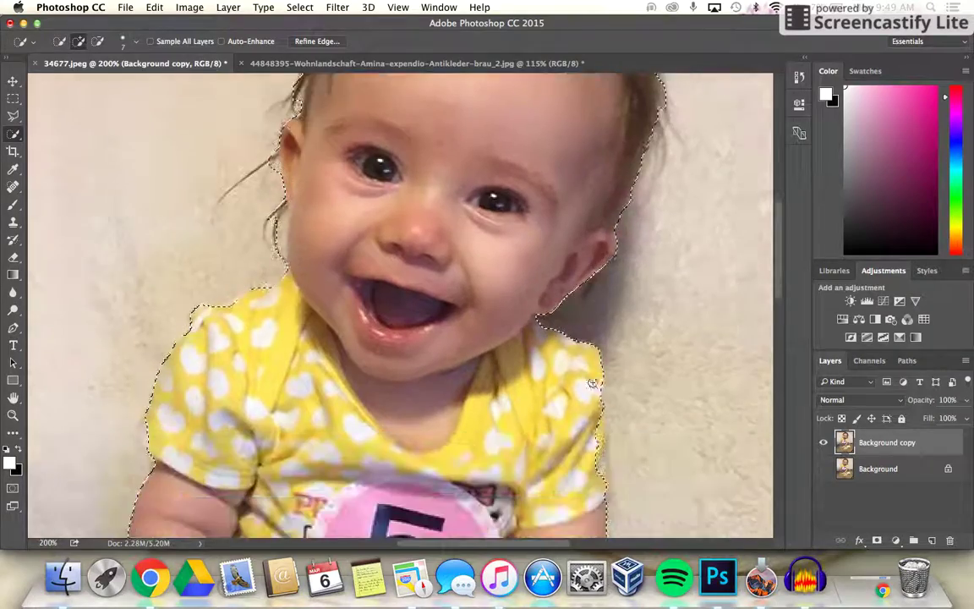
pyautogui.scroll(-4, 592, 383)
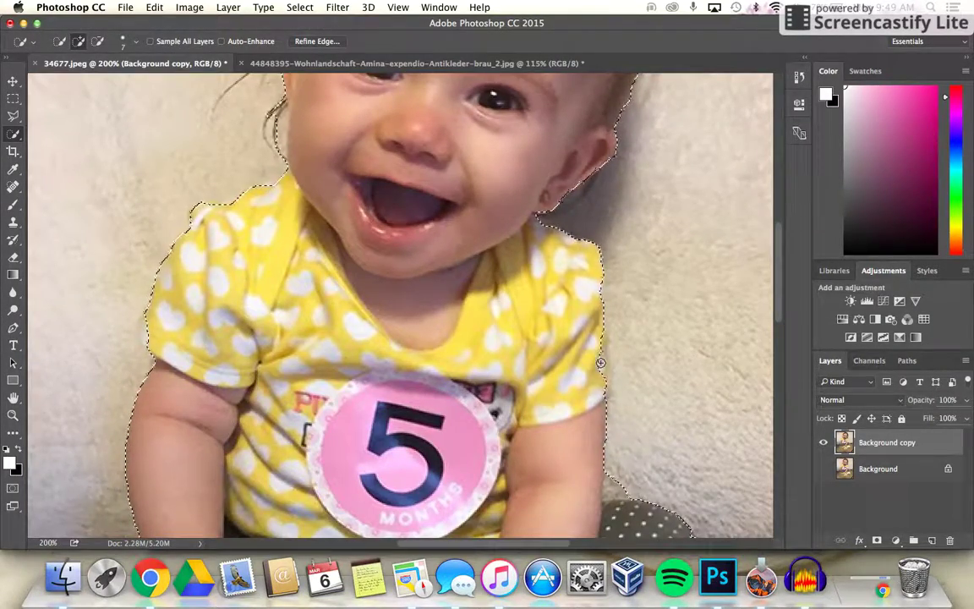
pyautogui.scroll(-5, 602, 359)
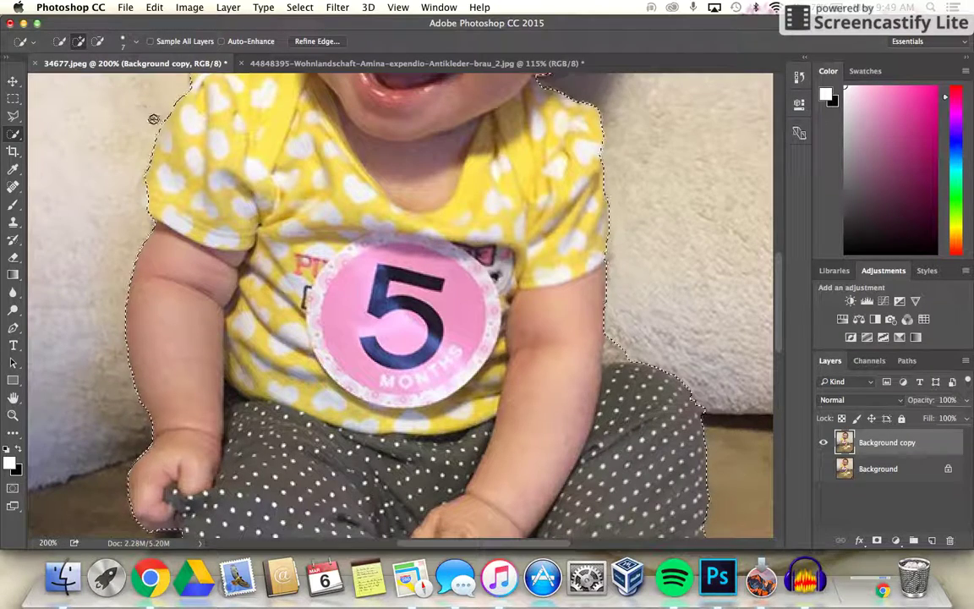
pyautogui.press('alt')
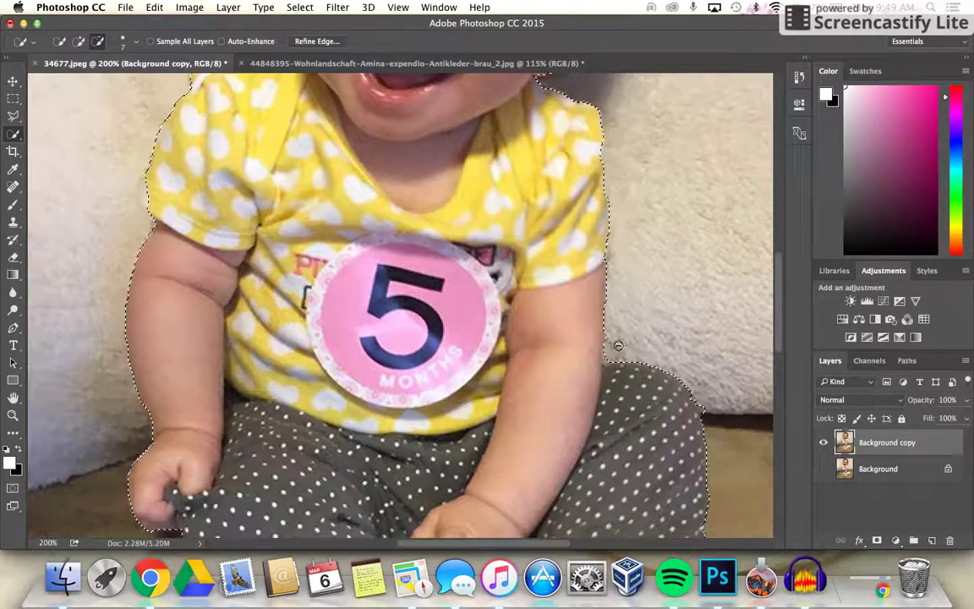
pyautogui.scroll(-5, 618, 350)
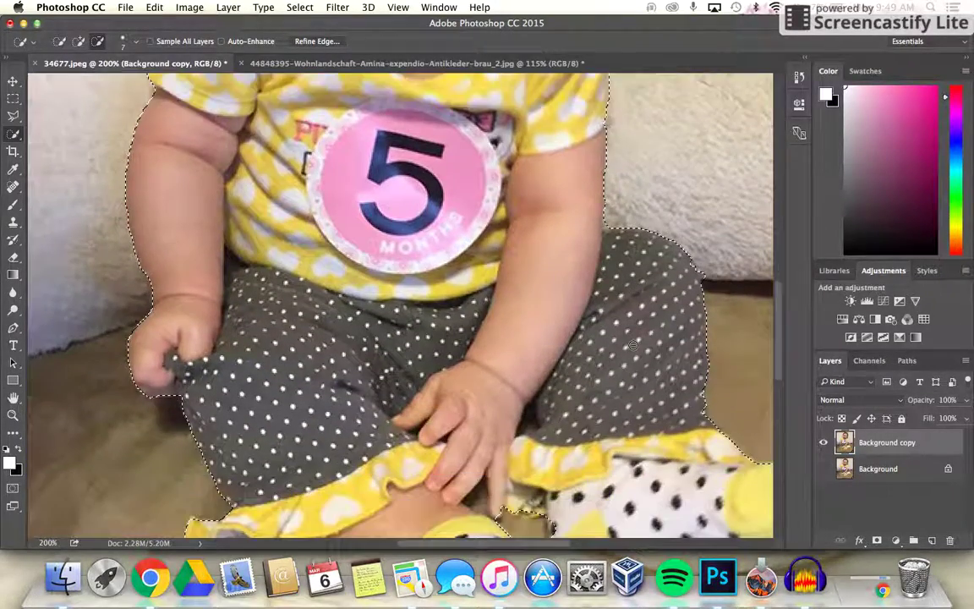
pyautogui.scroll(-3, 632, 344)
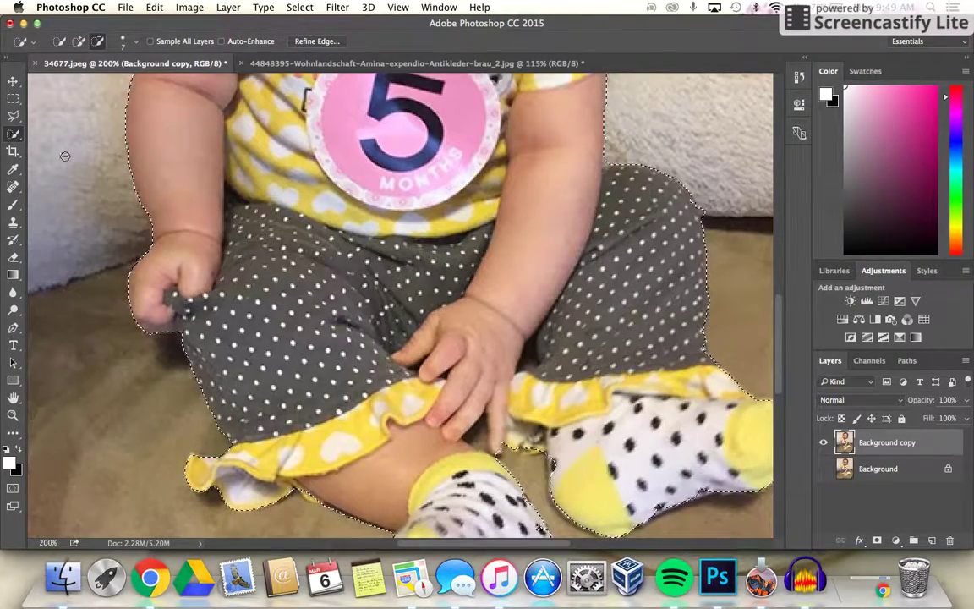
pyautogui.press('z')
pyautogui.keyDown('alt'); pyautogui.click(297, 321); pyautogui.keyUp('alt')
pyautogui.keyDown('alt'); pyautogui.click(255, 135); pyautogui.keyUp('alt')
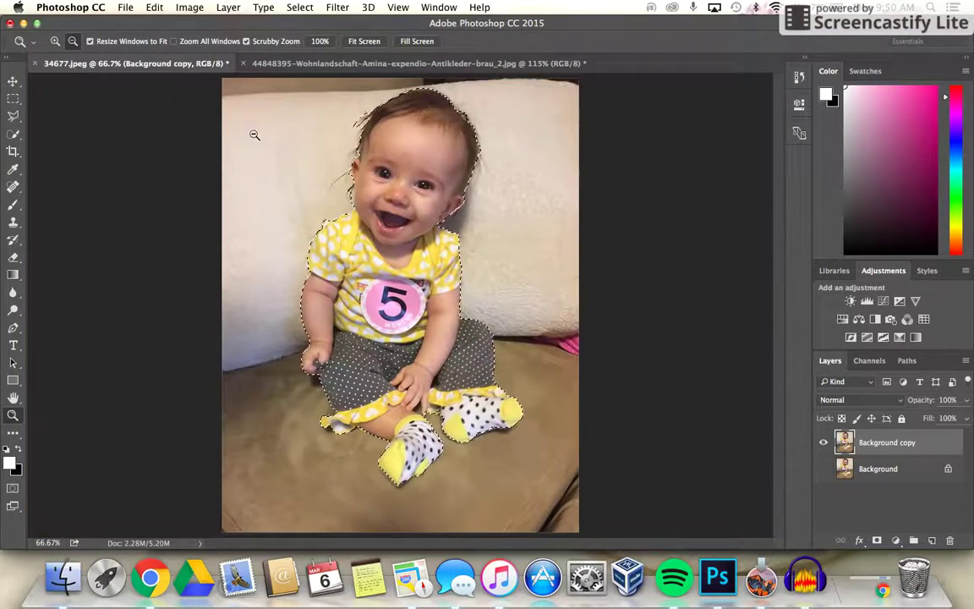
pyautogui.press('w')
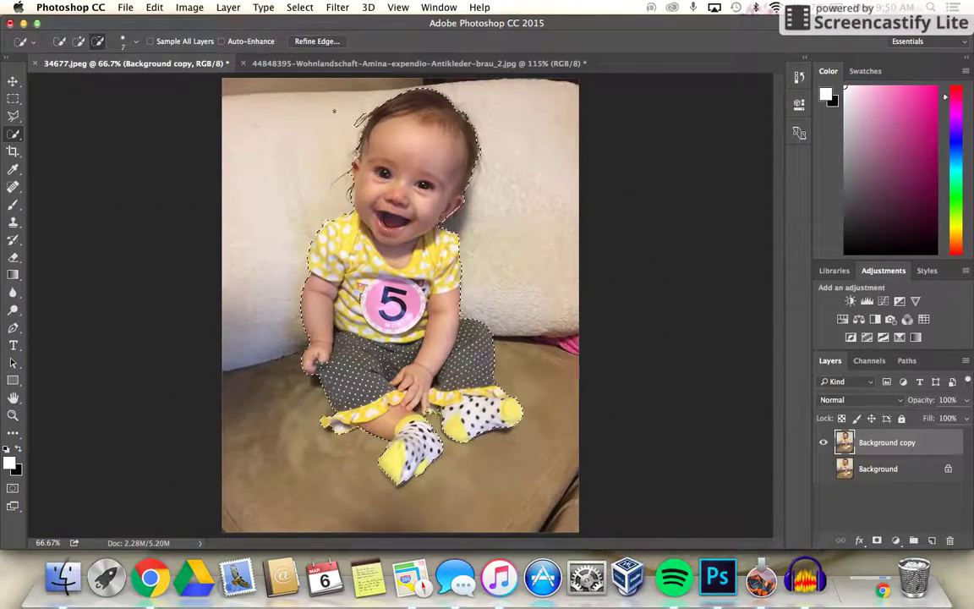
# Step: In Refine Edge, enable Smart Radius at 2.7 px, set Smooth to 24 and Feather to 1.7 px, and apply
pyautogui.click(314, 43)
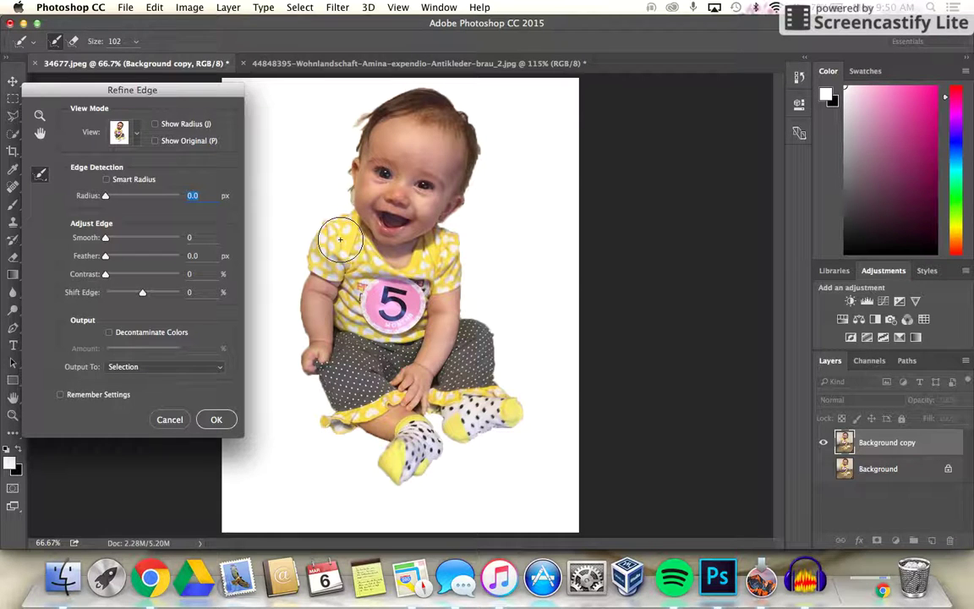
pyautogui.click(107, 180)
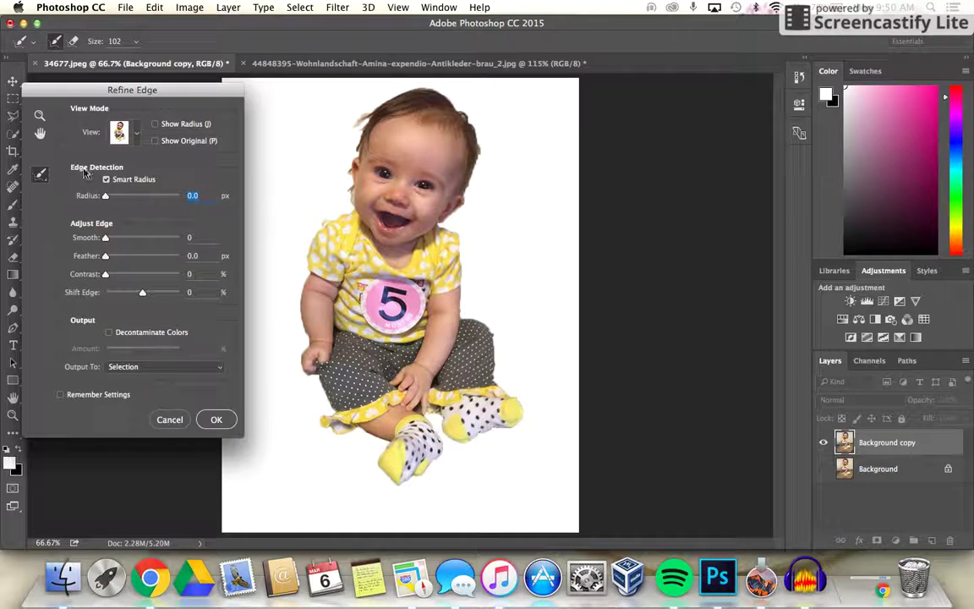
pyautogui.moveTo(109, 196); pyautogui.dragTo(115, 197)
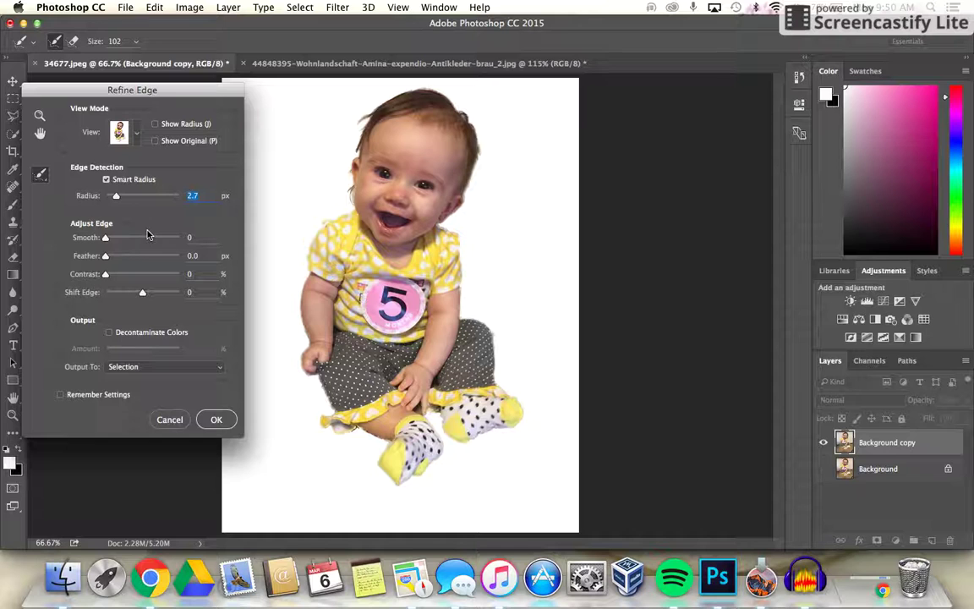
pyautogui.moveTo(323, 169); pyautogui.dragTo(313, 222)
pyautogui.moveTo(115, 243); pyautogui.dragTo(162, 243)
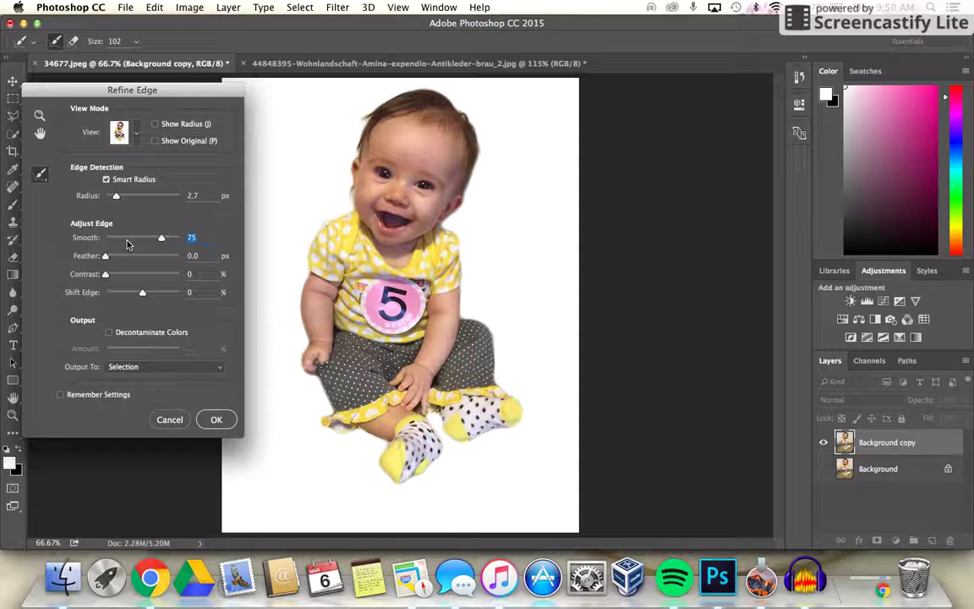
pyautogui.moveTo(129, 241); pyautogui.dragTo(123, 241)
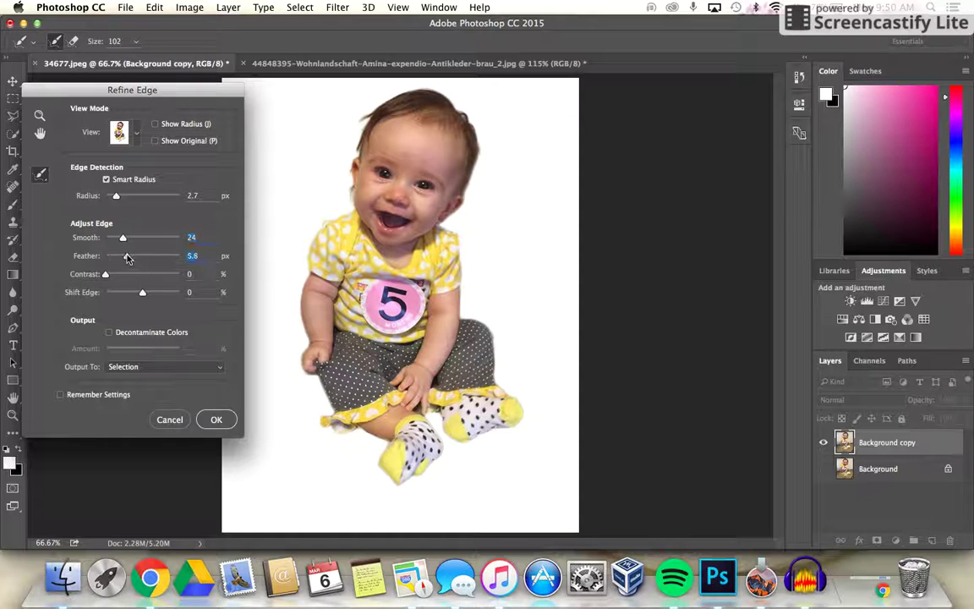
pyautogui.moveTo(156, 260); pyautogui.dragTo(128, 257)
pyautogui.click(216, 420)
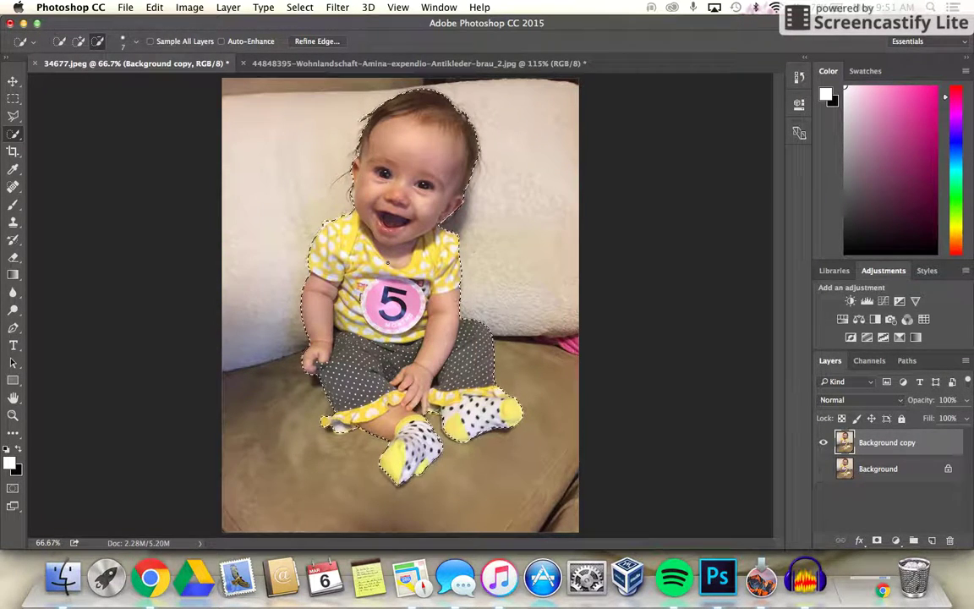
# Step: Cut the selected baby onto a new layer with Layer Via Cut and hide the Background copy layer
pyautogui.rightClick(398, 255)
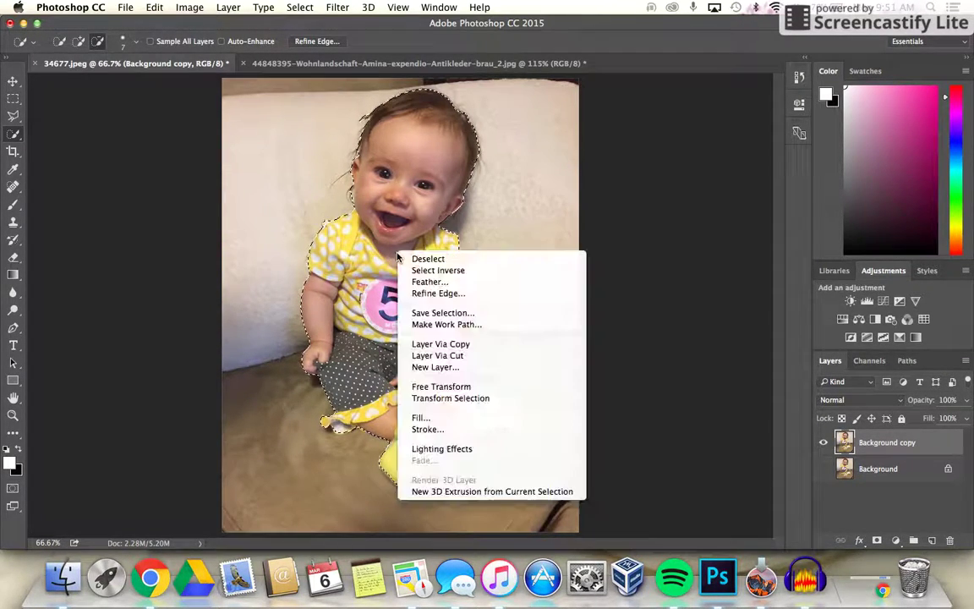
pyautogui.click(435, 359)
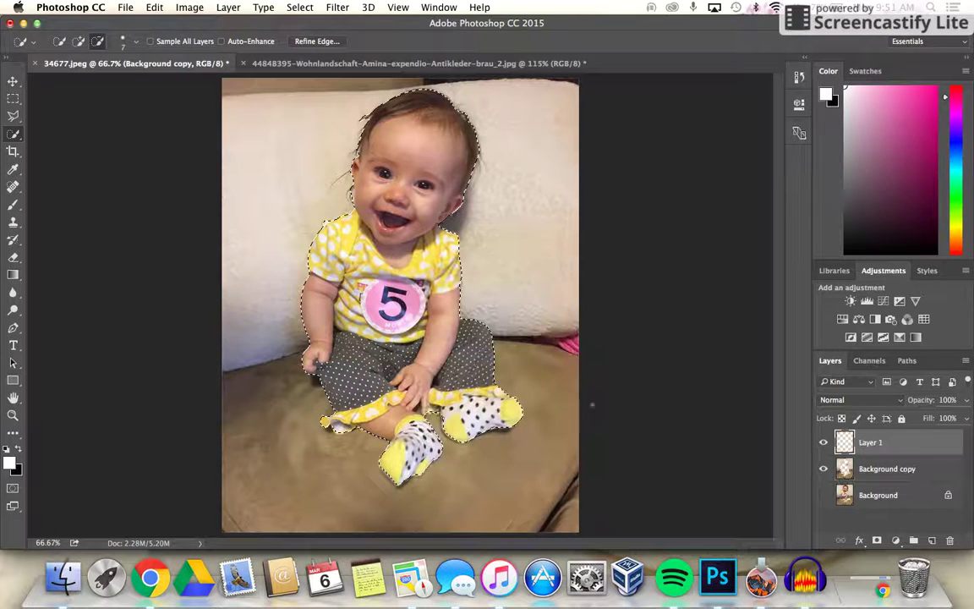
pyautogui.click(823, 468)
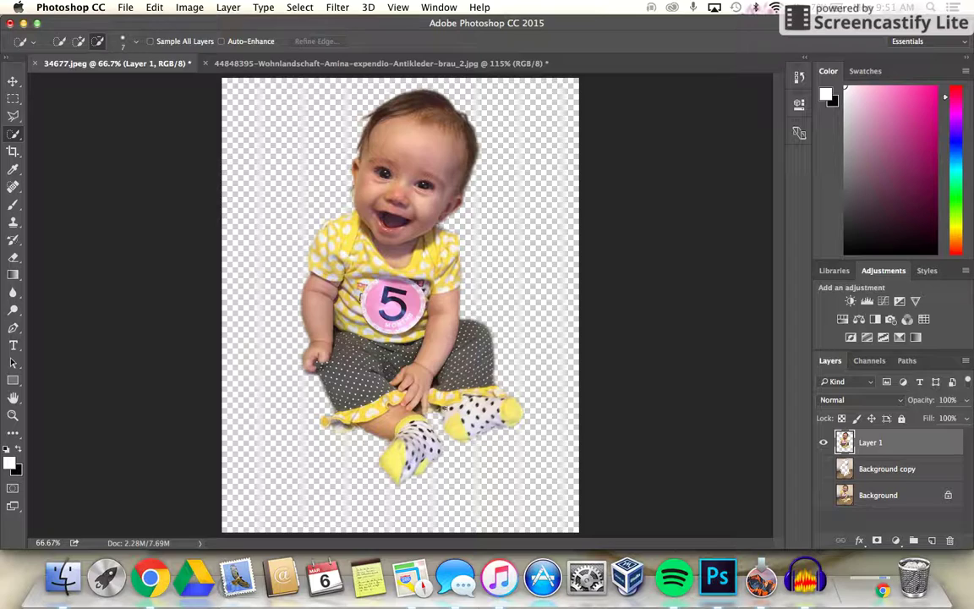
# Step: Drag Layer 1 with the Move tool into the living-room sofa document
pyautogui.click(13, 81)
pyautogui.moveTo(387, 268); pyautogui.dragTo(412, 281)
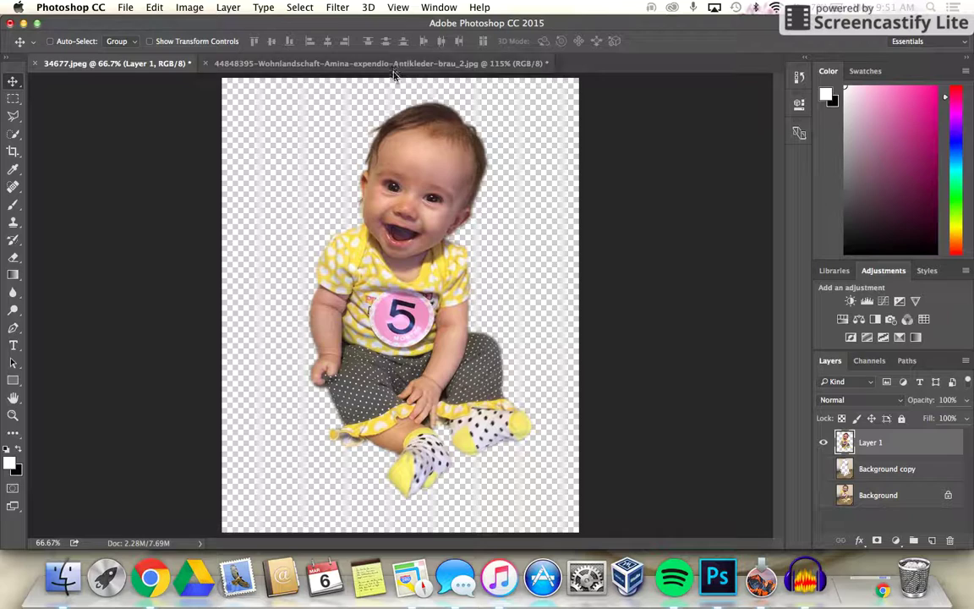
pyautogui.moveTo(415, 267); pyautogui.dragTo(414, 155)
pyautogui.moveTo(391, 257)
pyautogui.mouseDown()
pyautogui.moveTo(481, 331)
pyautogui.moveTo(440, 320)
pyautogui.moveTo(393, 338)
pyautogui.moveTo(355, 283)
pyautogui.moveTo(372, 272)
pyautogui.moveTo(393, 304)
pyautogui.moveTo(359, 293)
pyautogui.moveTo(404, 264)
pyautogui.moveTo(394, 279)
pyautogui.mouseUp()
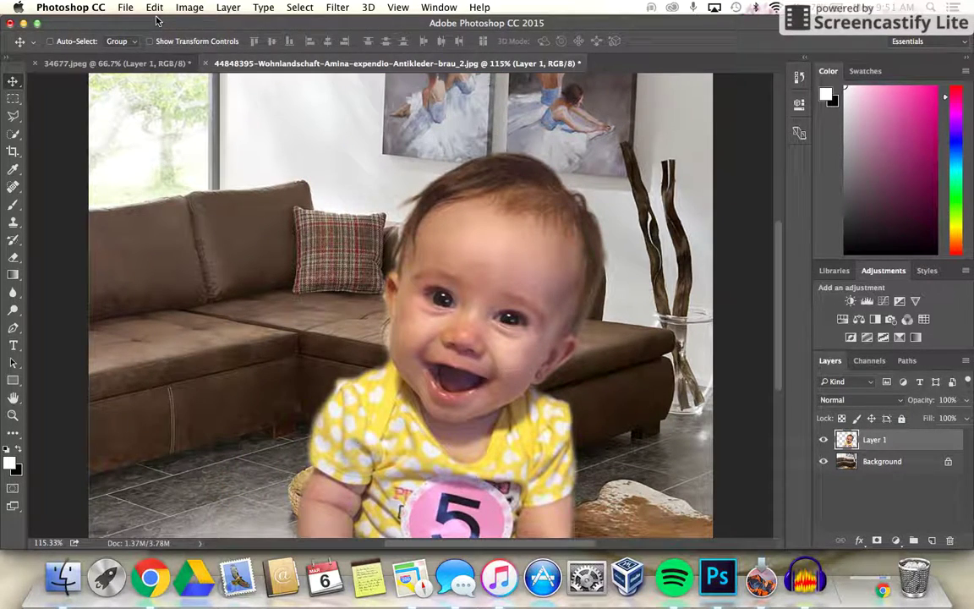
# Step: Free Transform the baby to about 25% width and place her on the sofa seat by the plaid cushion
pyautogui.click(155, 8)
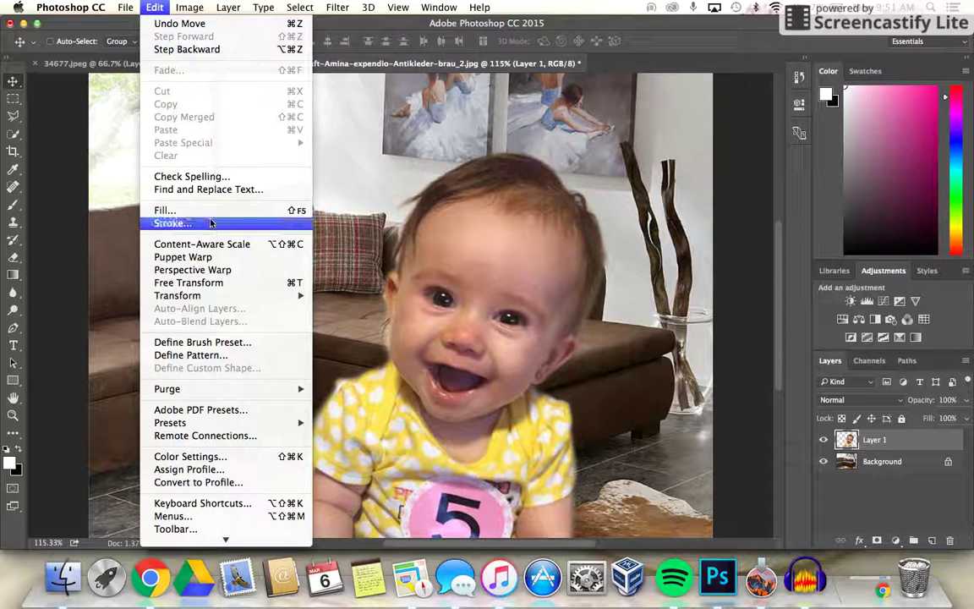
pyautogui.click(204, 284)
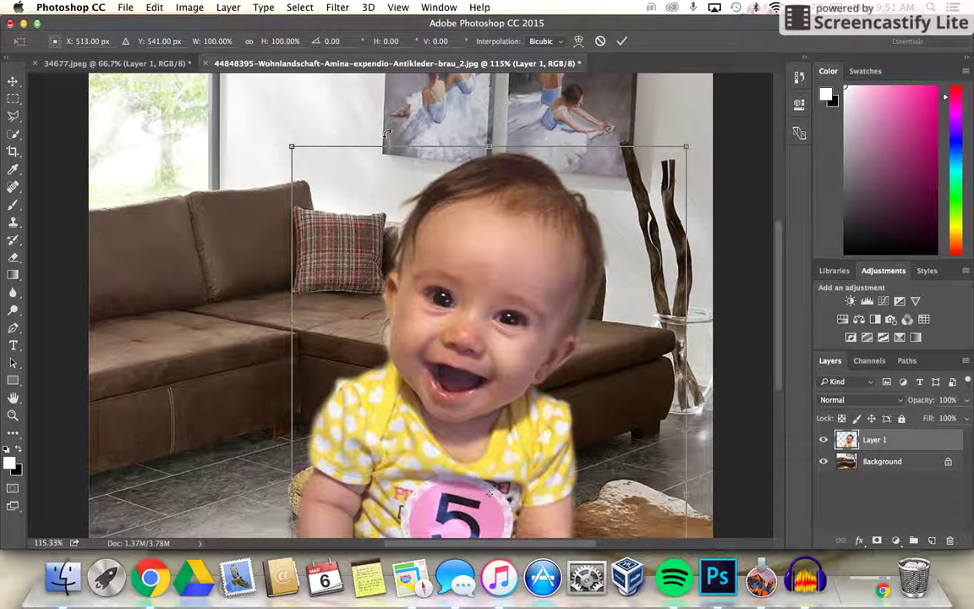
pyautogui.moveTo(292, 147); pyautogui.dragTo(321, 131)
pyautogui.moveTo(496, 121); pyautogui.dragTo(415, 348)
pyautogui.scroll(1, 351, 313)
pyautogui.scroll(-3, 351, 313)
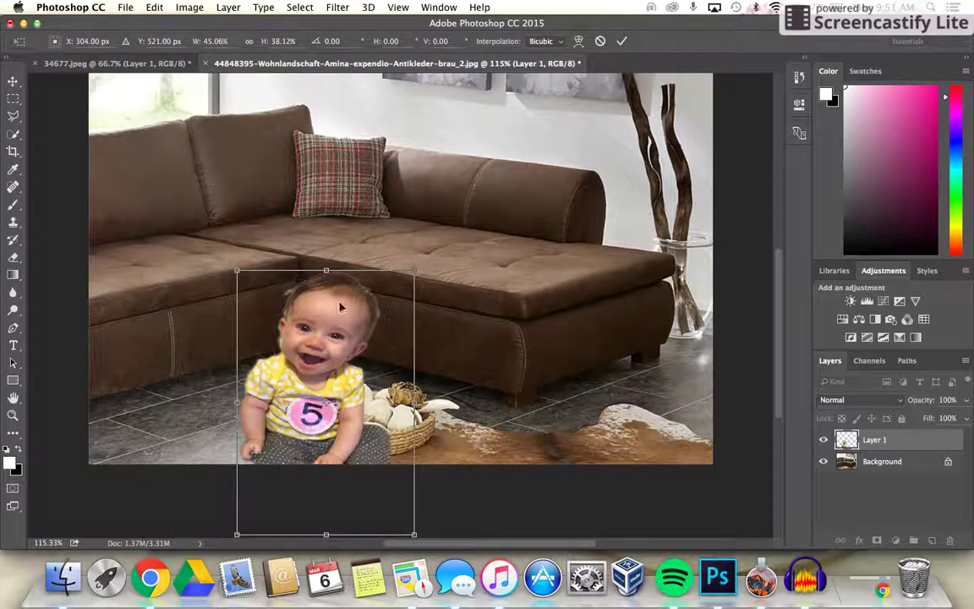
pyautogui.moveTo(335, 333); pyautogui.dragTo(391, 209)
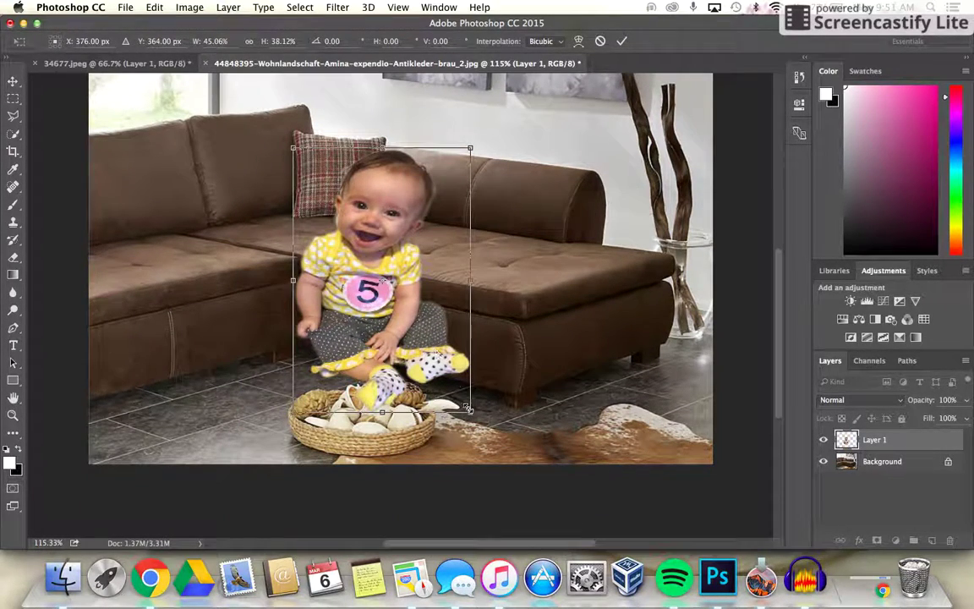
pyautogui.moveTo(467, 411); pyautogui.dragTo(392, 281)
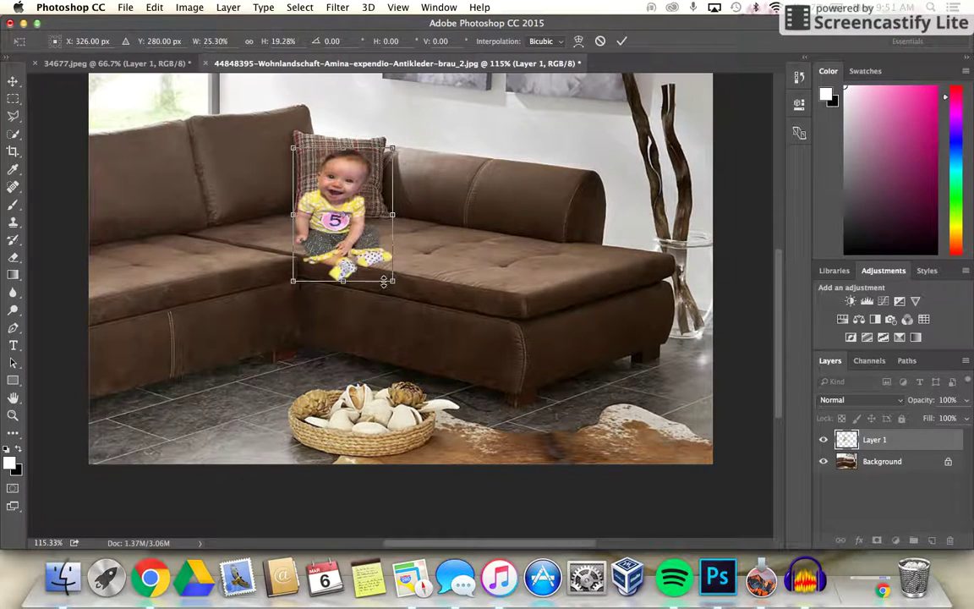
pyautogui.moveTo(344, 240); pyautogui.dragTo(352, 203)
pyautogui.scroll(-1, 418, 254)
pyautogui.scroll(2, 418, 254)
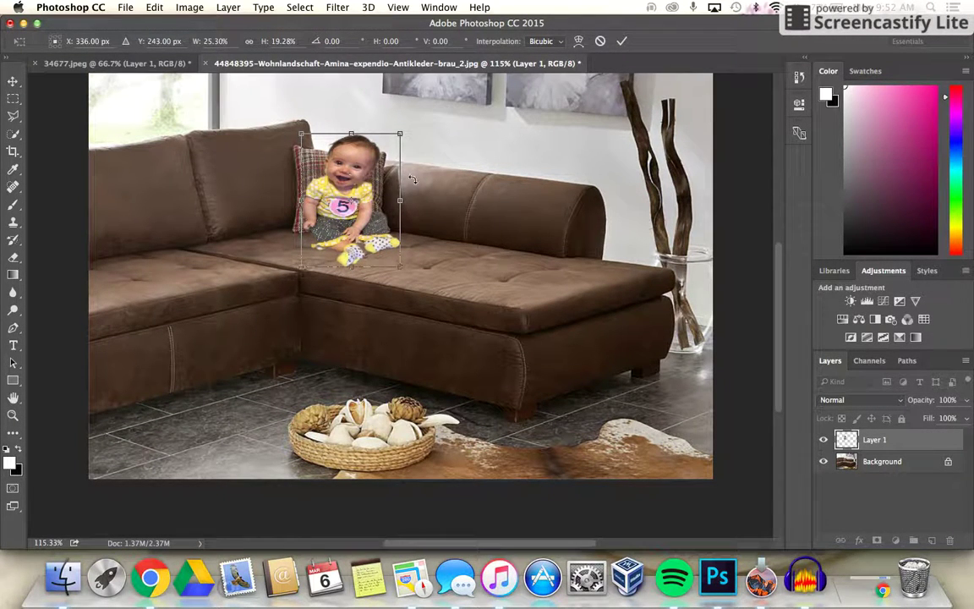
pyautogui.moveTo(400, 201)
pyautogui.mouseDown()
pyautogui.moveTo(440, 195)
pyautogui.moveTo(389, 201)
pyautogui.moveTo(397, 203)
pyautogui.mouseUp()
pyautogui.press('Return')
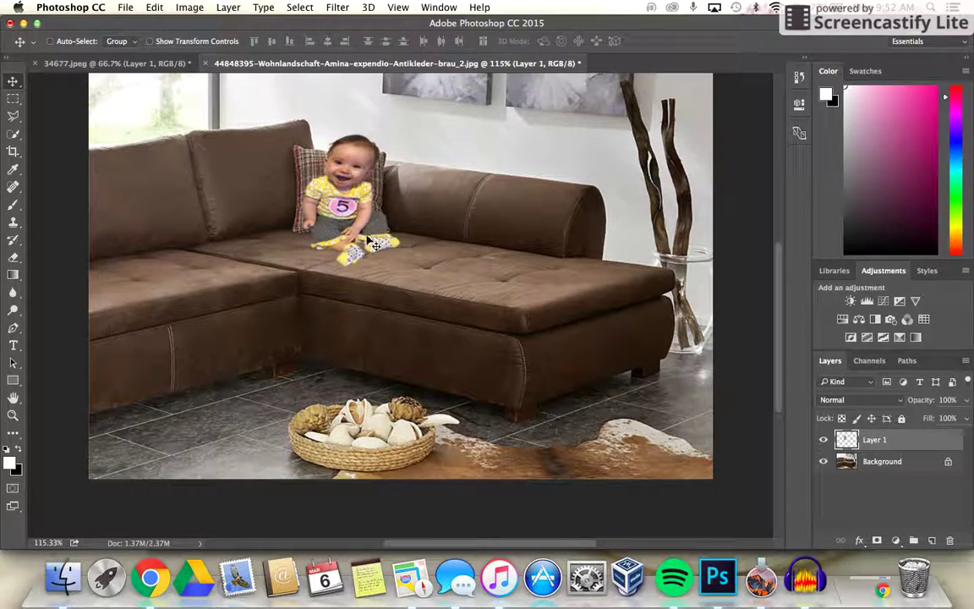
# Step: Nudge the baby against the plaid cushion, briefly hiding the background to check the cut-out
pyautogui.moveTo(345, 214)
pyautogui.mouseDown()
pyautogui.moveTo(383, 265)
pyautogui.moveTo(360, 203)
pyautogui.mouseUp()
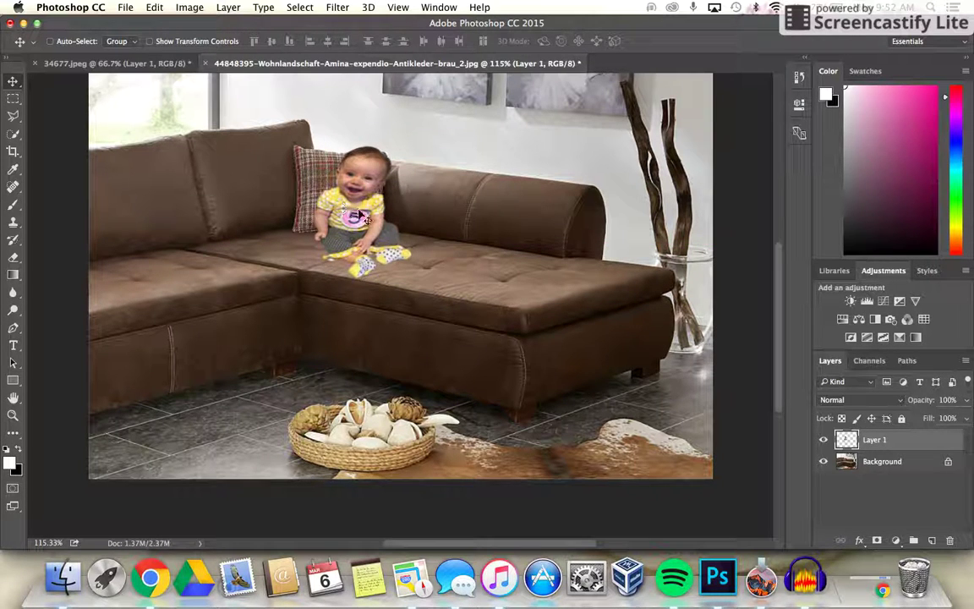
pyautogui.click(824, 461)
pyautogui.click(823, 462)
pyautogui.click(876, 457)
pyautogui.click(875, 445)
pyautogui.moveTo(364, 219); pyautogui.dragTo(347, 213)
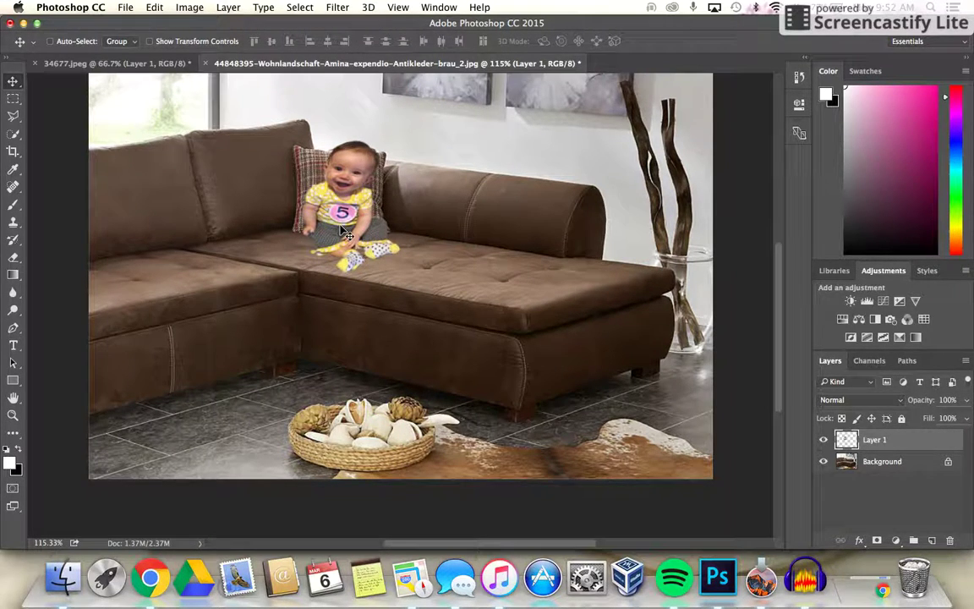
pyautogui.click(155, 8)
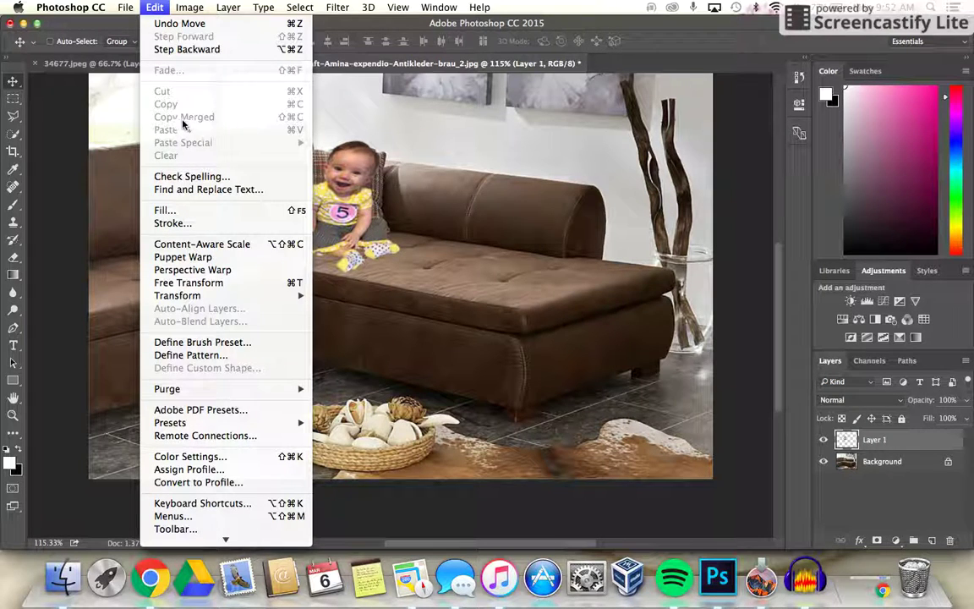
# Step: Perspective Warp the baby, adjusting the quad's corner pins to match the sofa seat's angle
pyautogui.click(187, 270)
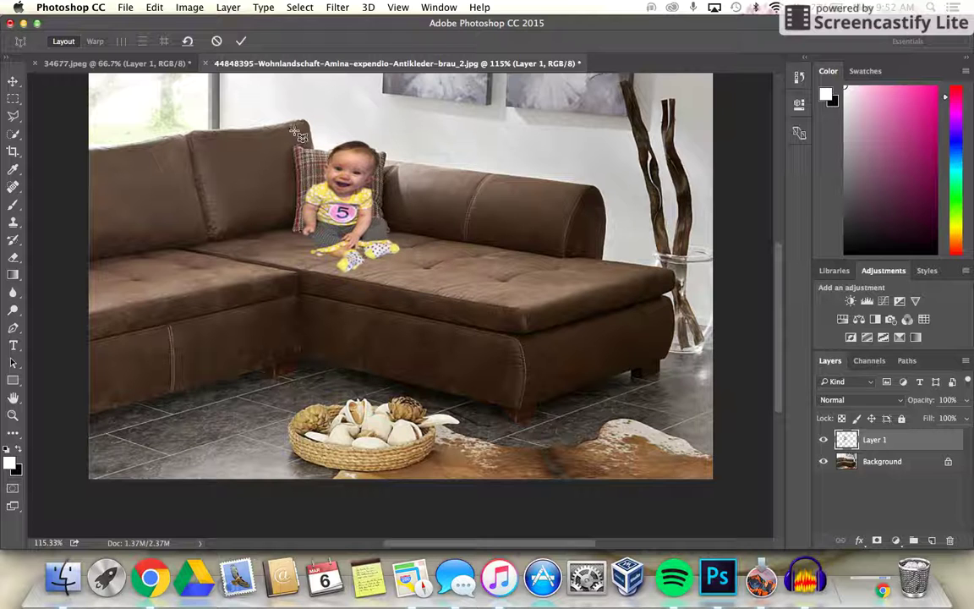
pyautogui.moveTo(303, 128); pyautogui.dragTo(404, 285)
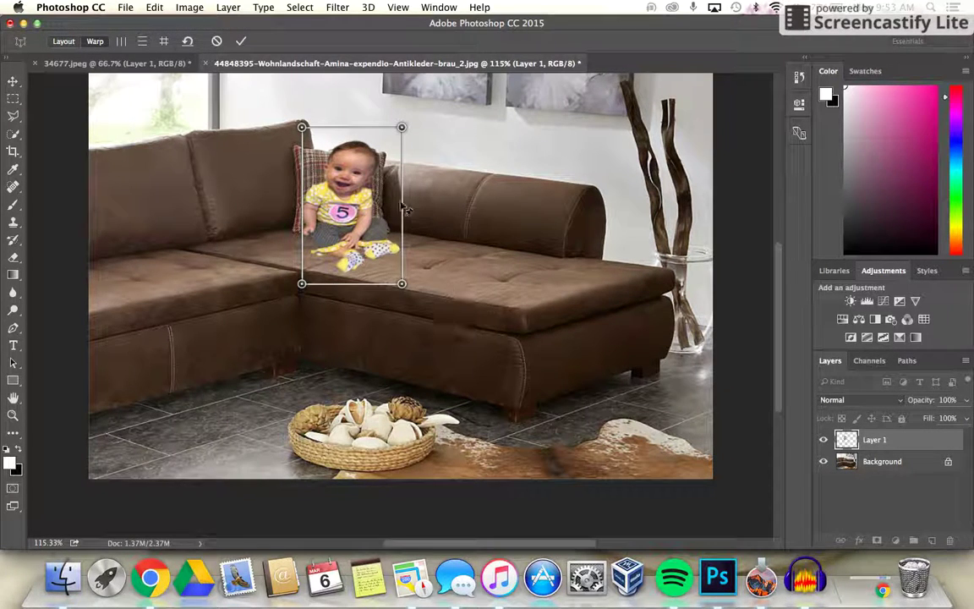
pyautogui.moveTo(403, 129)
pyautogui.mouseDown()
pyautogui.moveTo(400, 137)
pyautogui.moveTo(420, 137)
pyautogui.moveTo(417, 173)
pyautogui.moveTo(363, 134)
pyautogui.moveTo(412, 146)
pyautogui.moveTo(400, 134)
pyautogui.mouseUp()
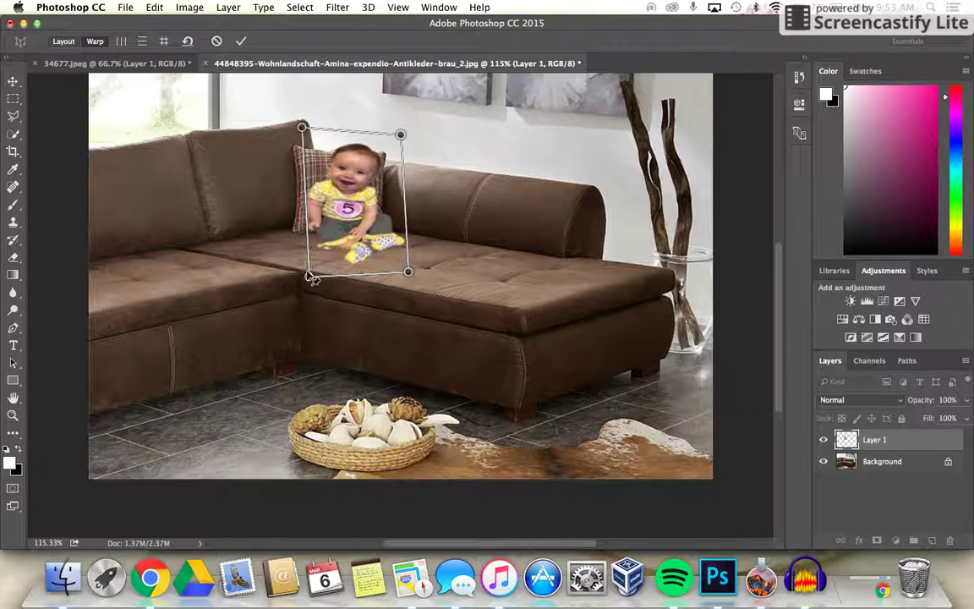
pyautogui.moveTo(304, 131)
pyautogui.mouseDown()
pyautogui.moveTo(306, 144)
pyautogui.moveTo(285, 144)
pyautogui.moveTo(307, 138)
pyautogui.mouseUp()
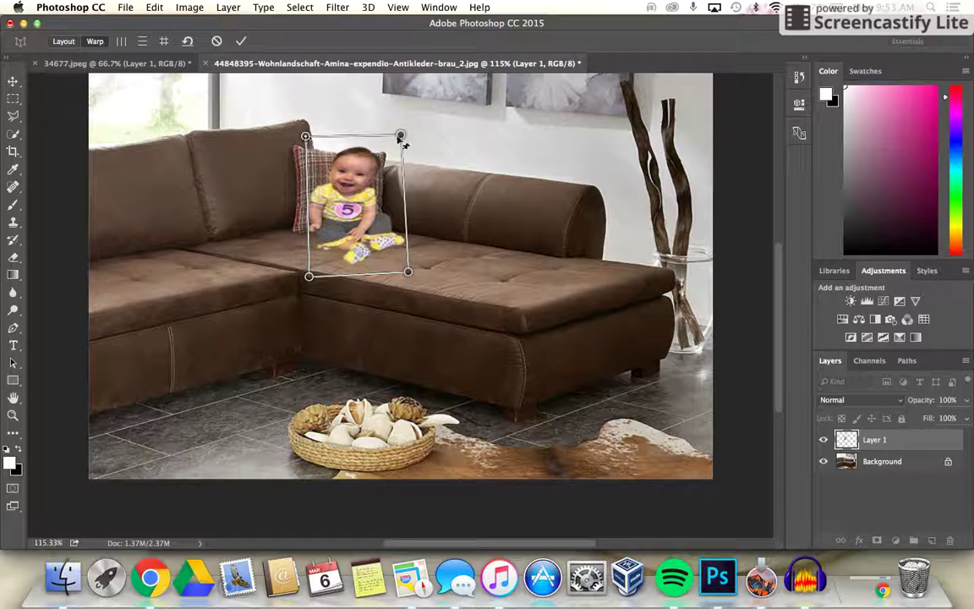
pyautogui.moveTo(403, 145); pyautogui.dragTo(406, 134)
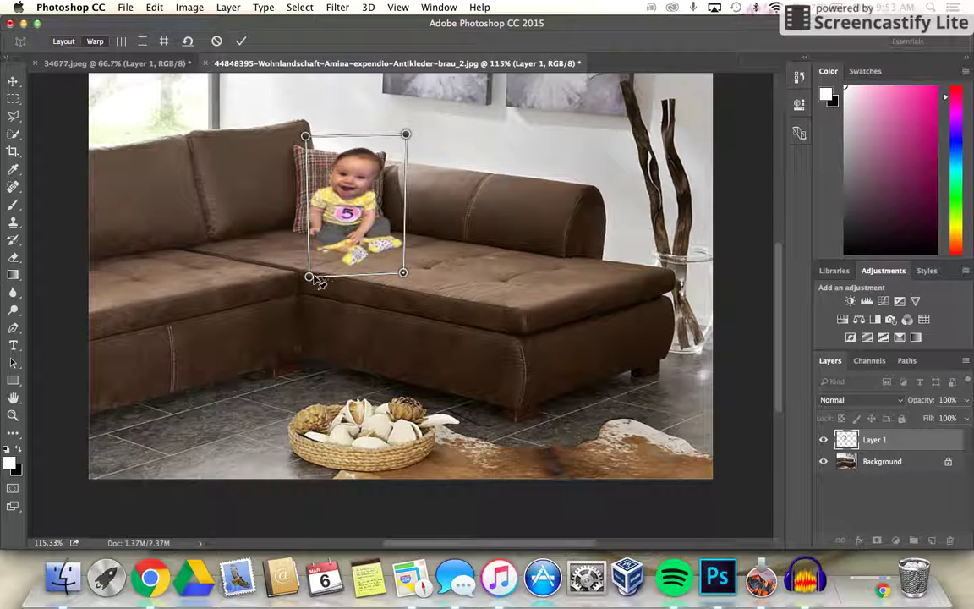
pyautogui.moveTo(311, 279); pyautogui.dragTo(318, 278)
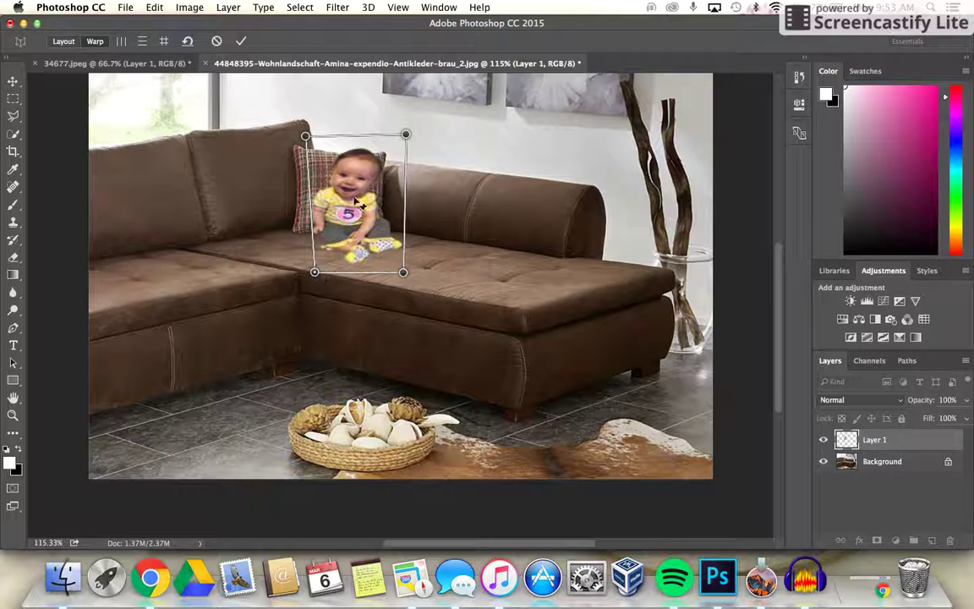
pyautogui.moveTo(405, 133); pyautogui.dragTo(403, 139)
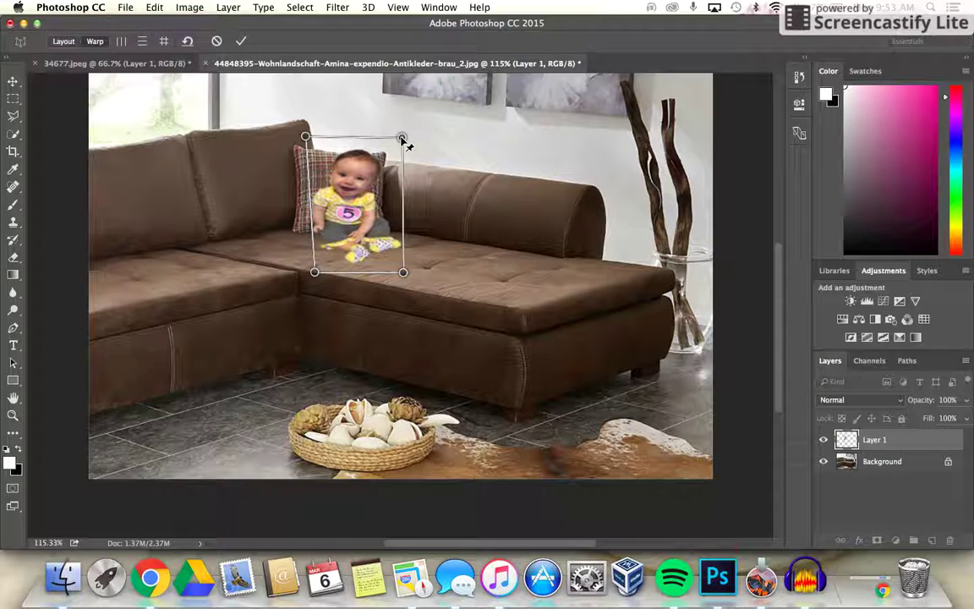
pyautogui.press('Return')
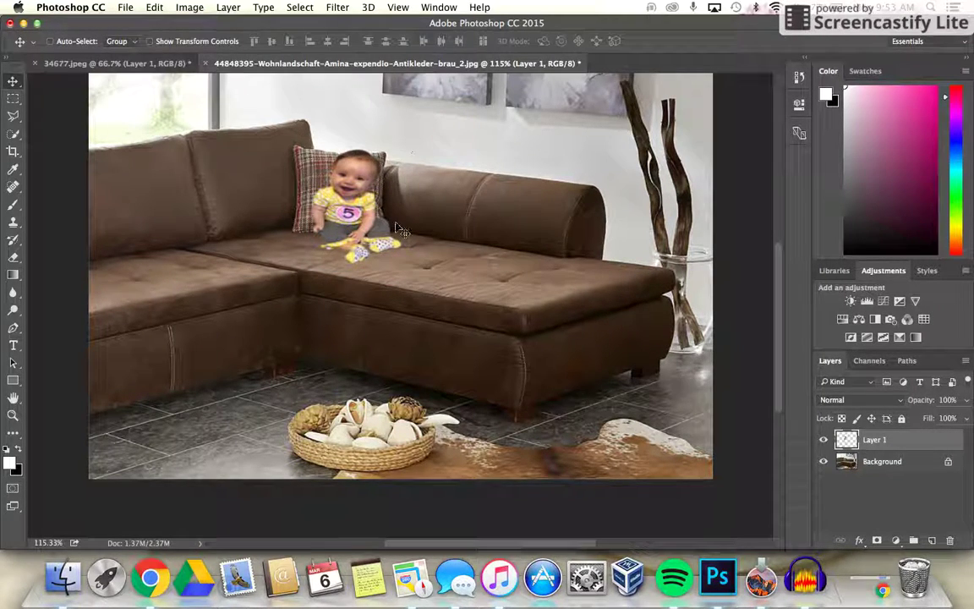
# Step: Nudge the baby once more, view the composite at Fill then Fit Screen, and return to the Google Doc
pyautogui.moveTo(369, 216)
pyautogui.mouseDown()
pyautogui.moveTo(411, 254)
pyautogui.moveTo(362, 210)
pyautogui.moveTo(359, 227)
pyautogui.moveTo(266, 211)
pyautogui.moveTo(353, 223)
pyautogui.mouseUp()
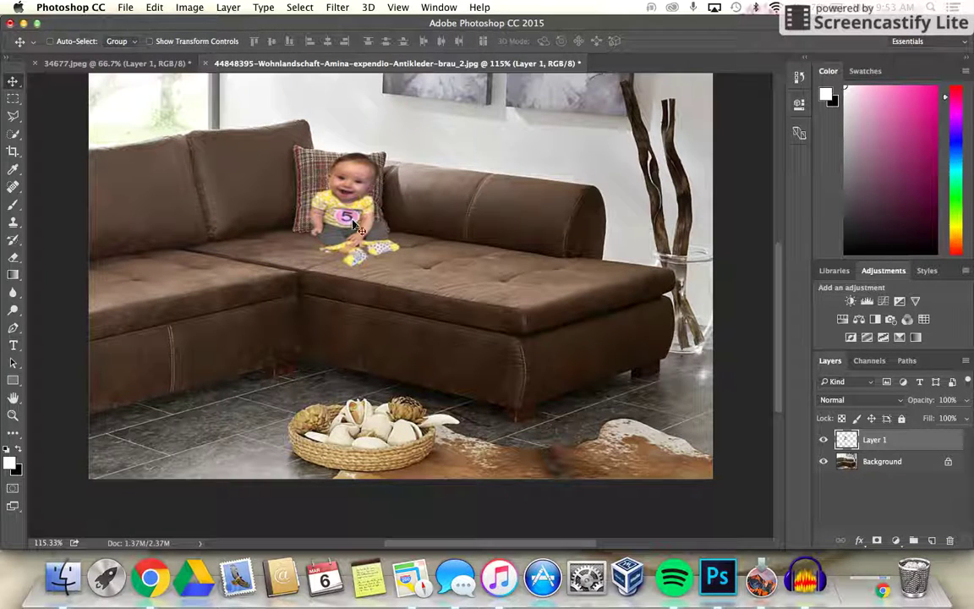
pyautogui.click(12, 414)
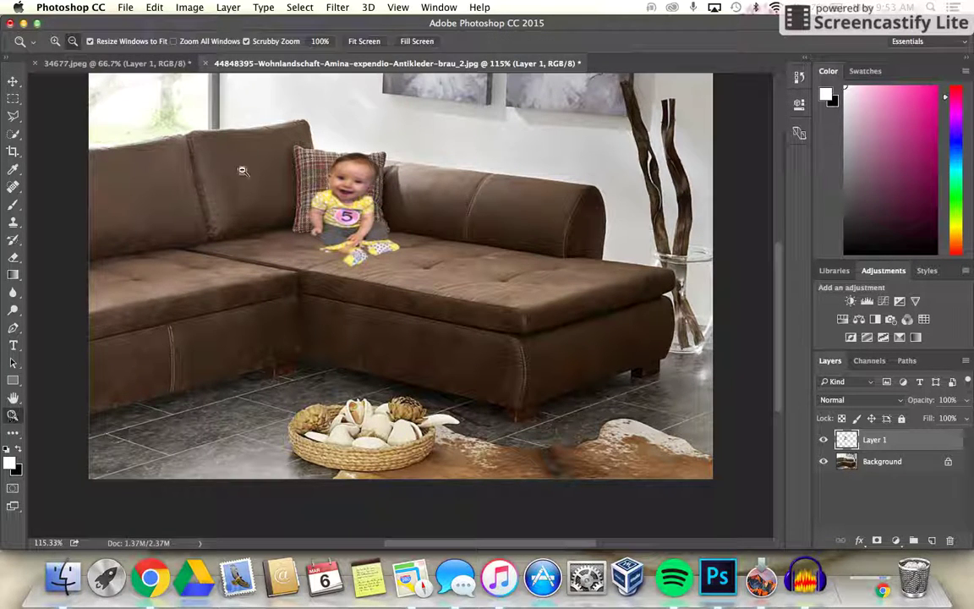
pyautogui.scroll(3, 365, 125)
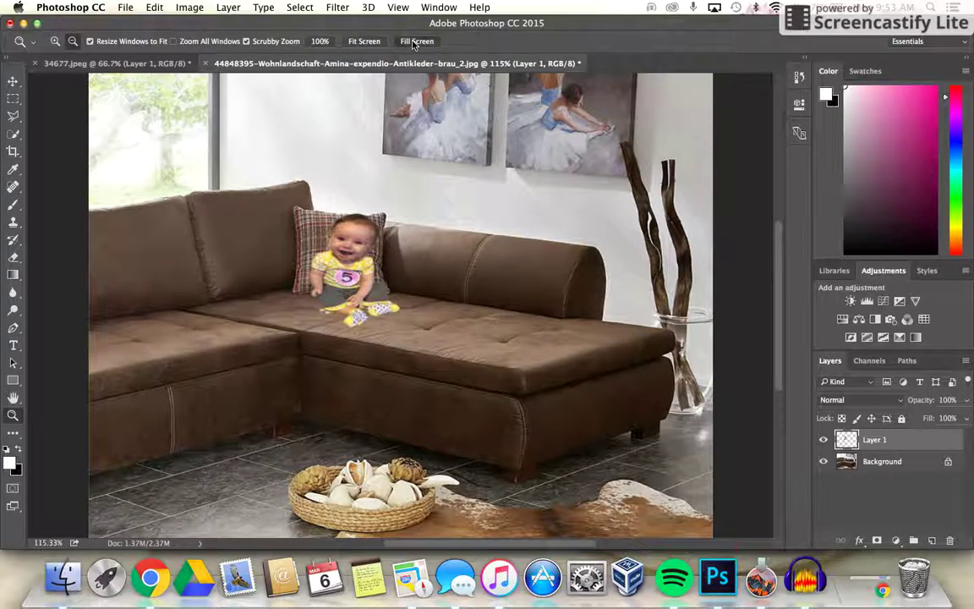
pyautogui.click(411, 41)
pyautogui.click(366, 43)
pyautogui.click(148, 580)
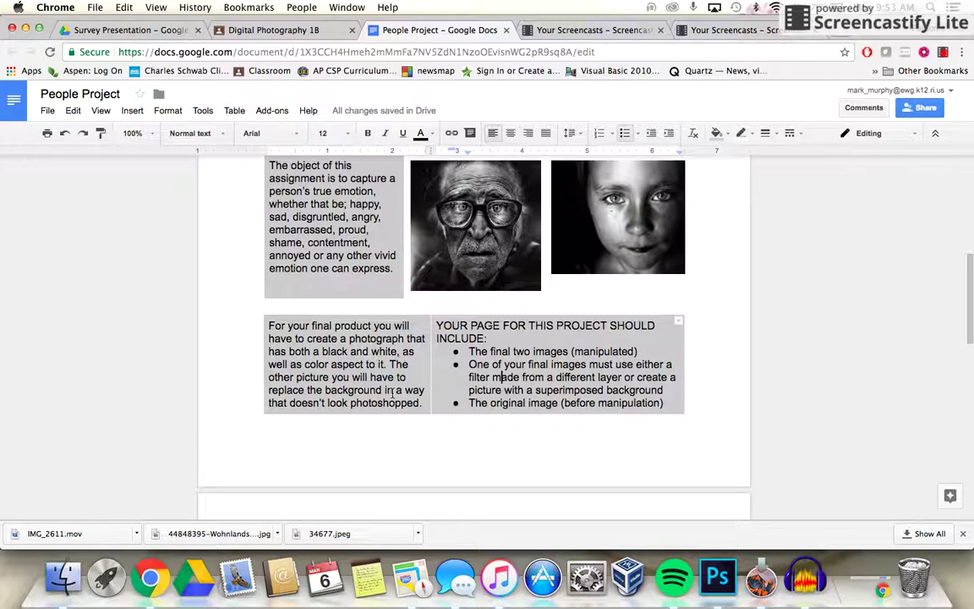